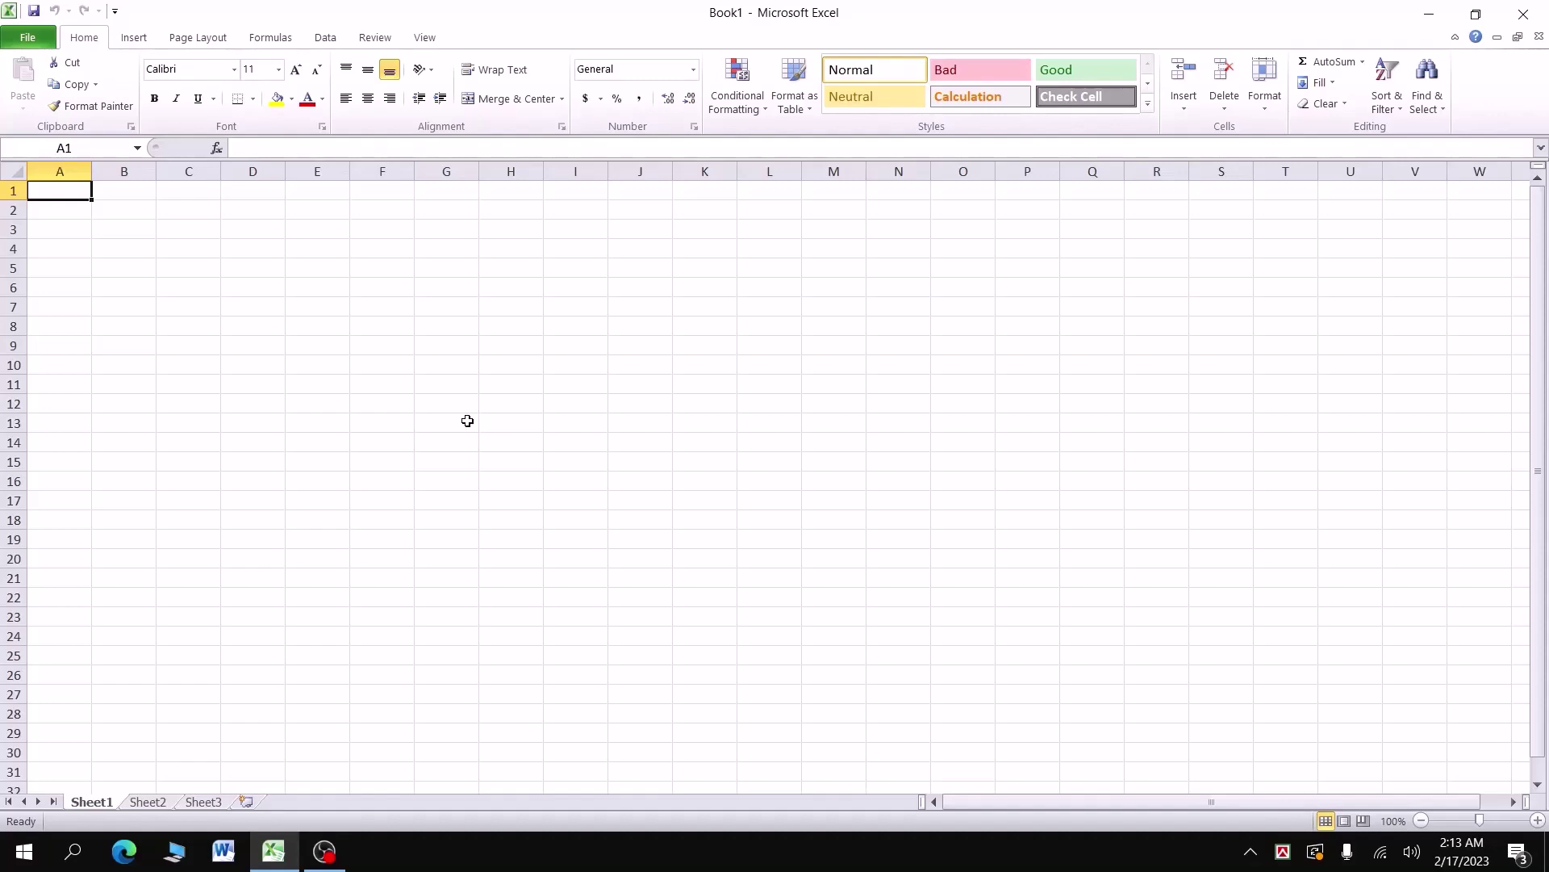
- Enter the numbers 80, 90, 80, 70, 65 and 45 down cells A1 to A6
{"action": "type", "text": "8"}
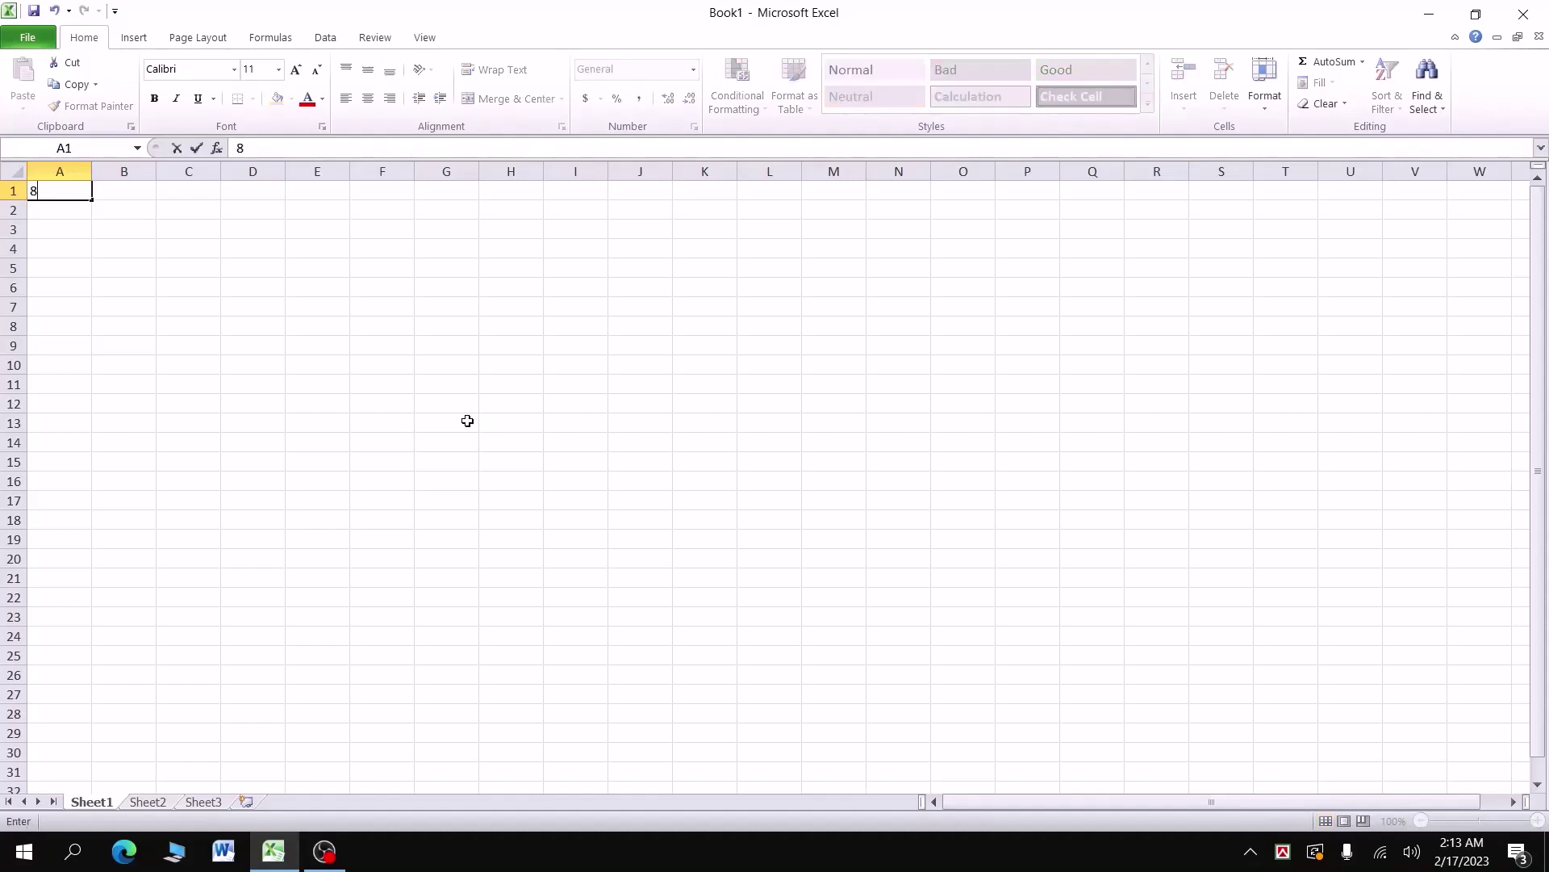
{"action": "type", "text": "0"}
{"action": "key", "text": "Return"}
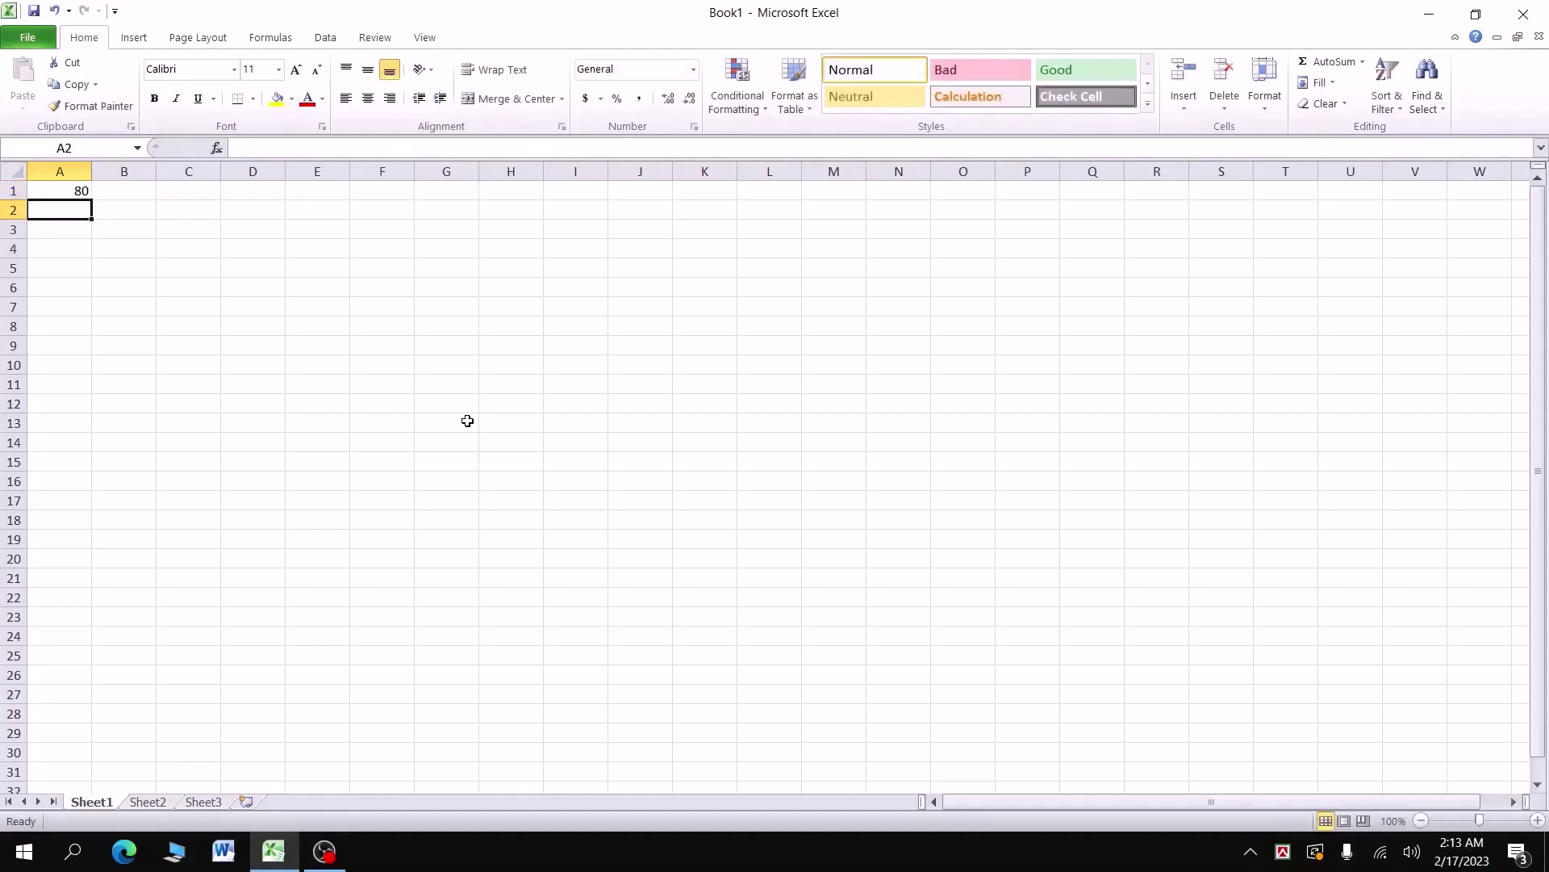
{"action": "type", "text": "90"}
{"action": "key", "text": "Return"}
{"action": "type", "text": "80"}
{"action": "key", "text": "Return"}
{"action": "type", "text": "70"}
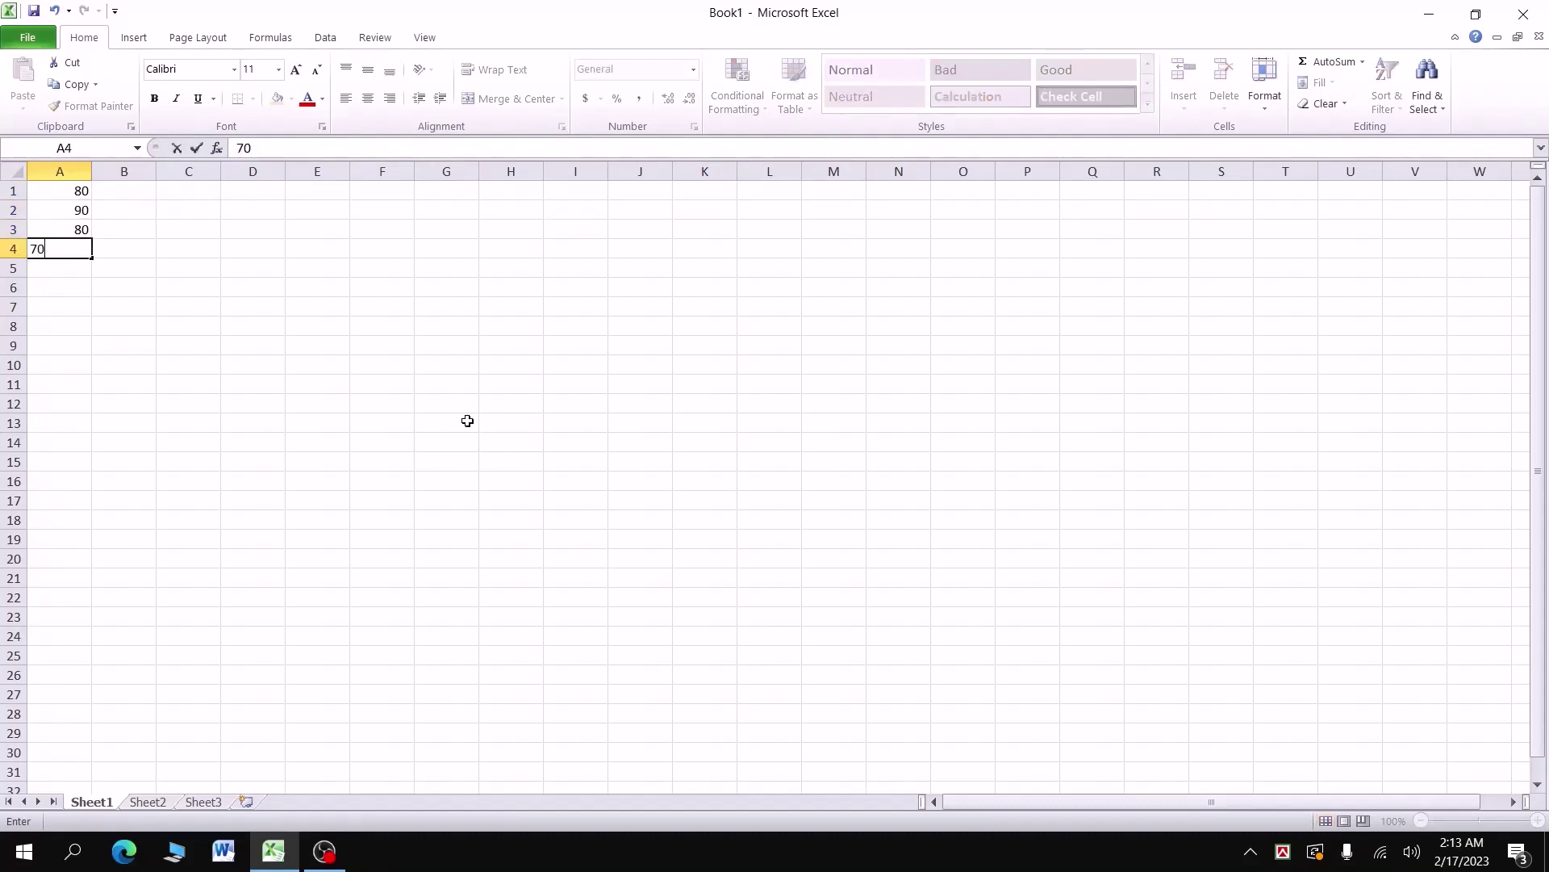
{"action": "key", "text": "Return"}
{"action": "type", "text": "65"}
{"action": "key", "text": "Return"}
{"action": "type", "text": "4"}
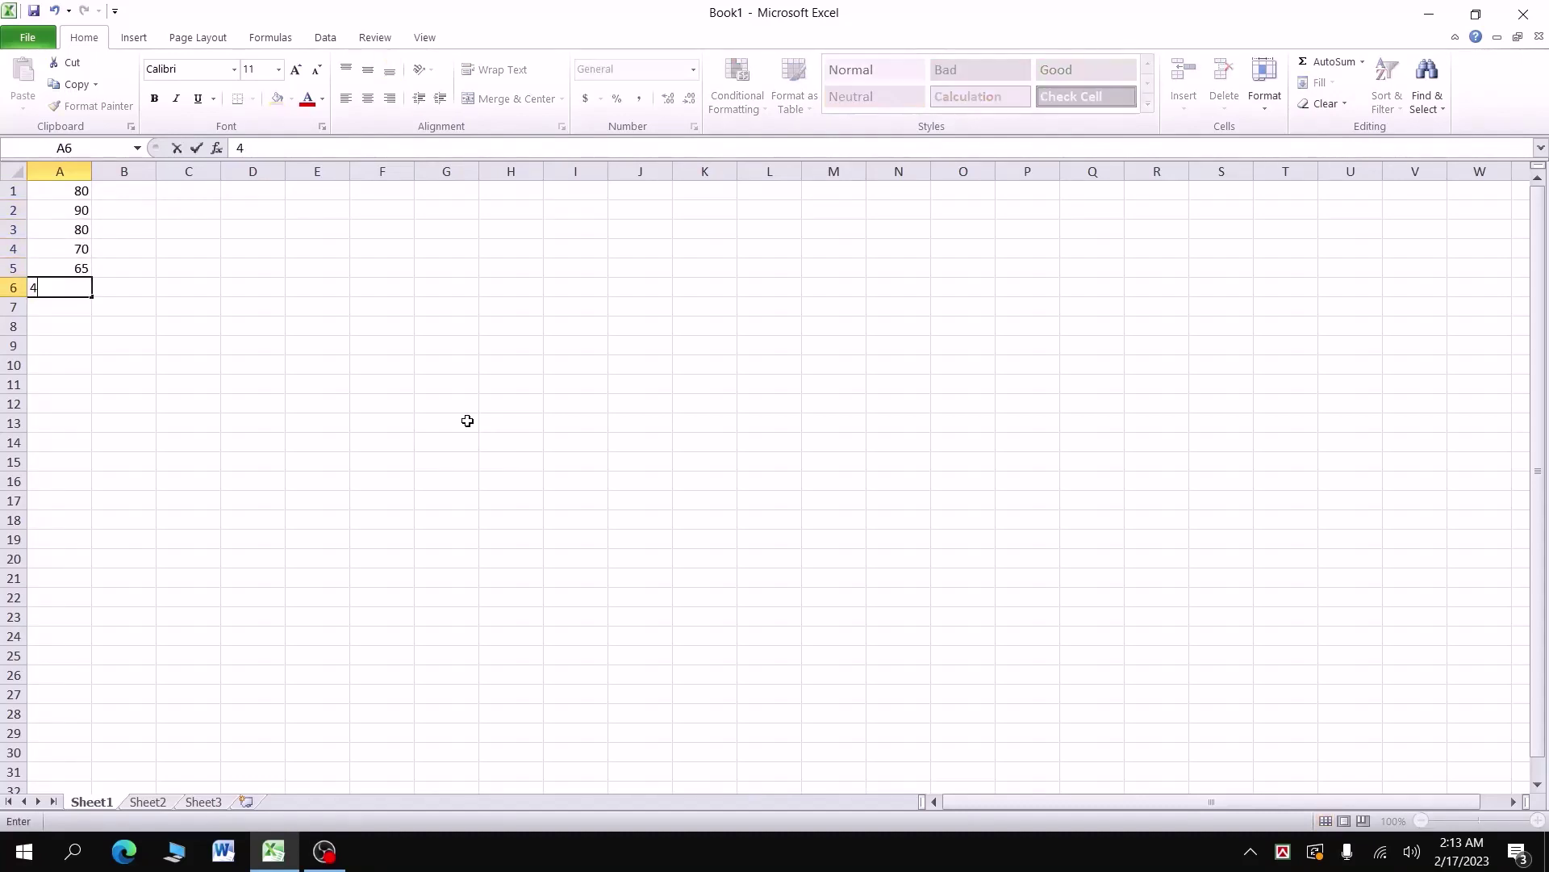
{"action": "type", "text": "5"}
- Enlarge the font of the numbers in A1:A6 to size 20
{"action": "left_click", "coordinate": [71, 198]}
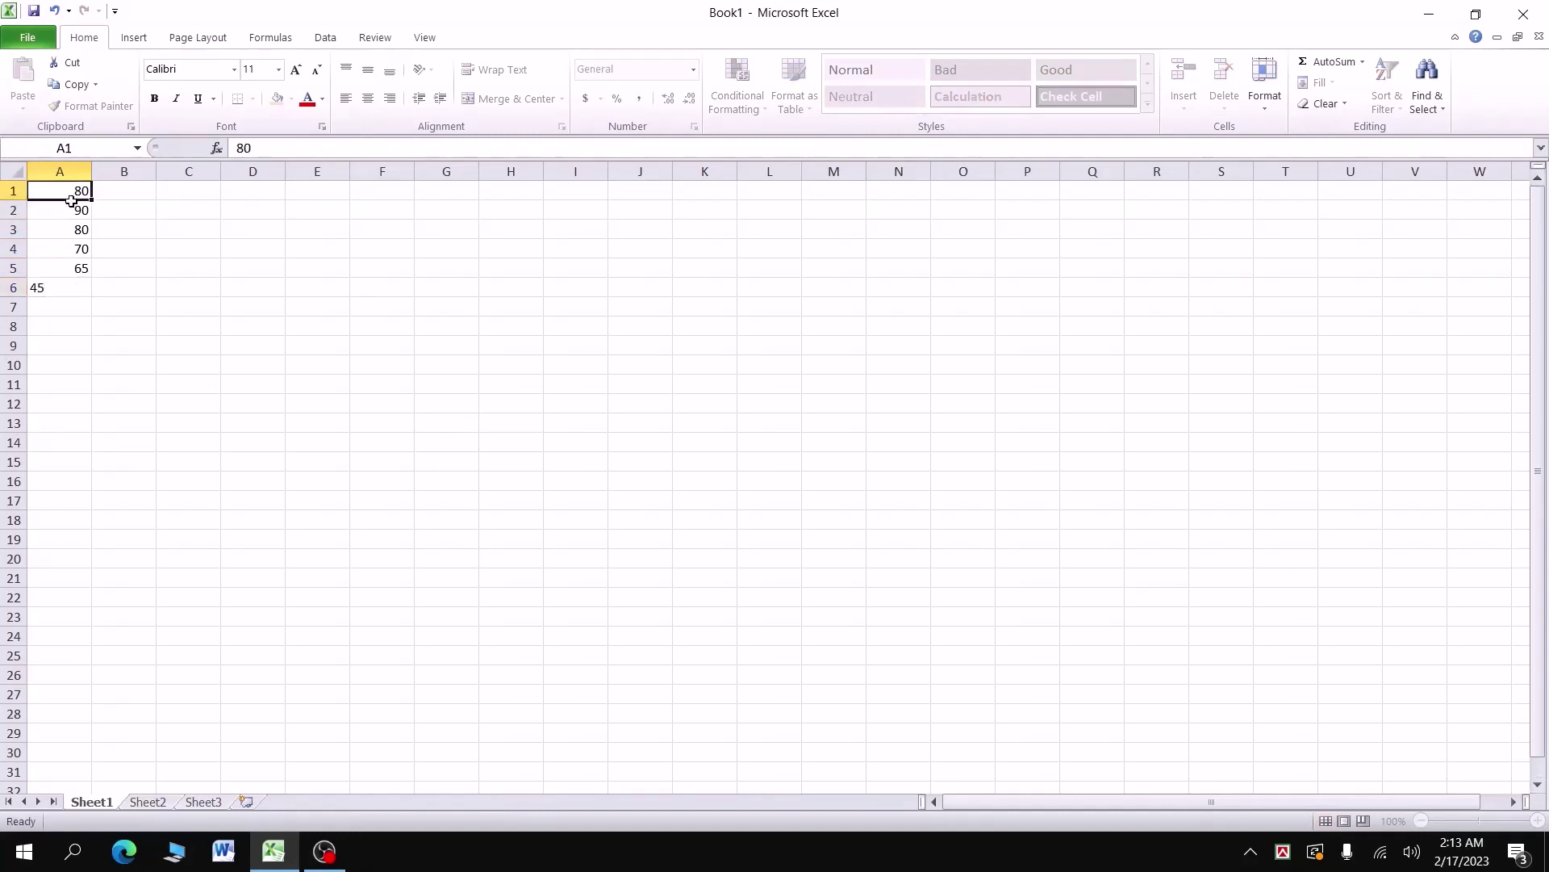
{"action": "left_click_drag", "start_coordinate": [71, 202], "coordinate": [59, 287]}
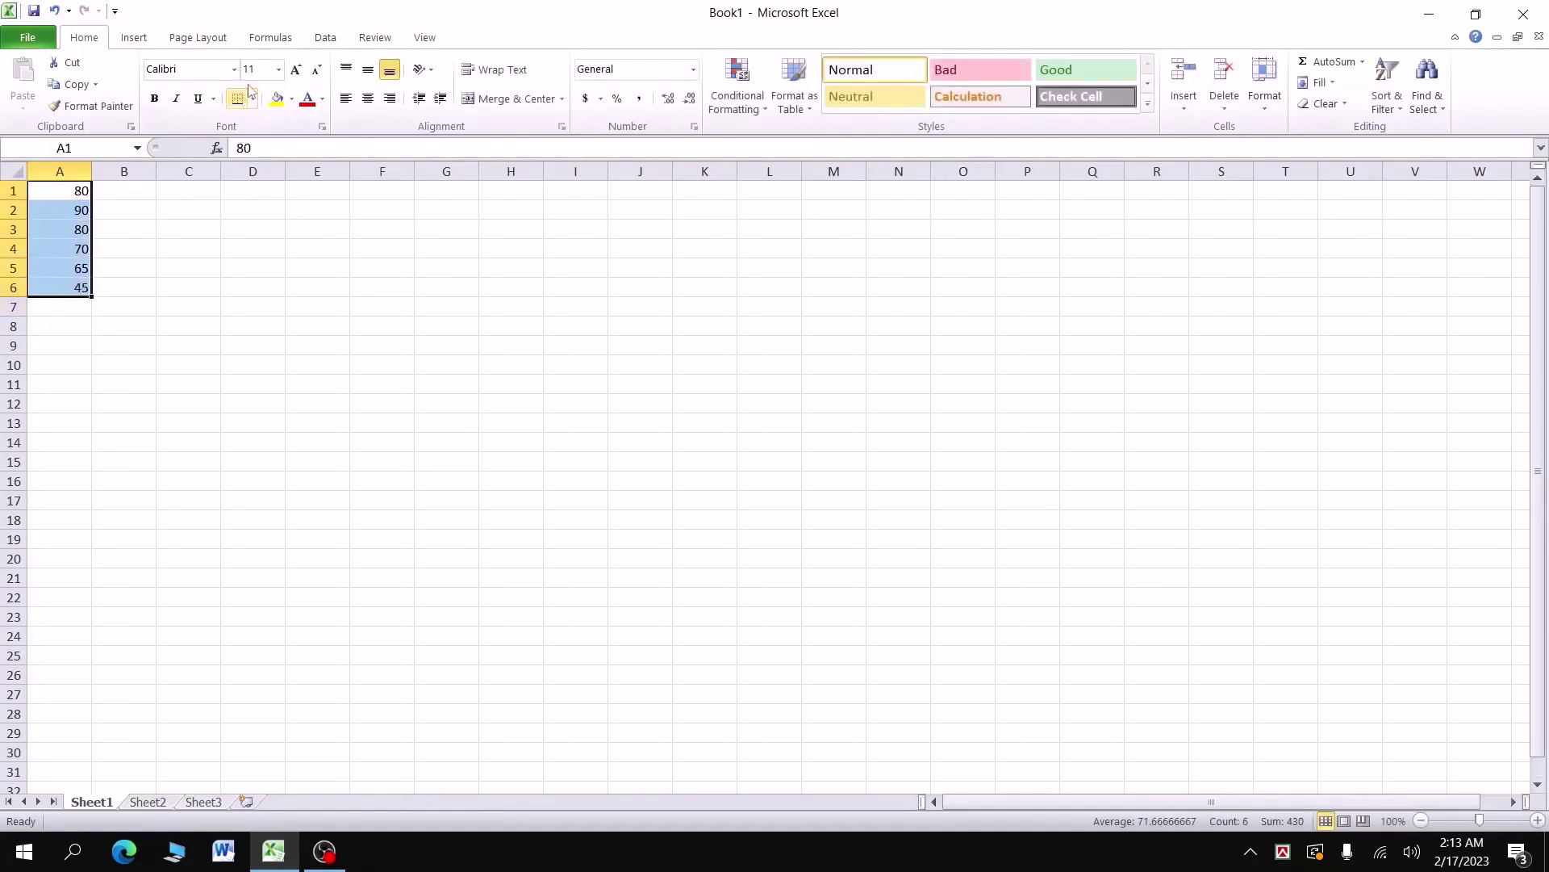
{"action": "left_click", "coordinate": [296, 71]}
{"action": "left_click", "coordinate": [297, 71]}
{"action": "left_click", "coordinate": [296, 71]}
{"action": "left_click", "coordinate": [296, 71]}
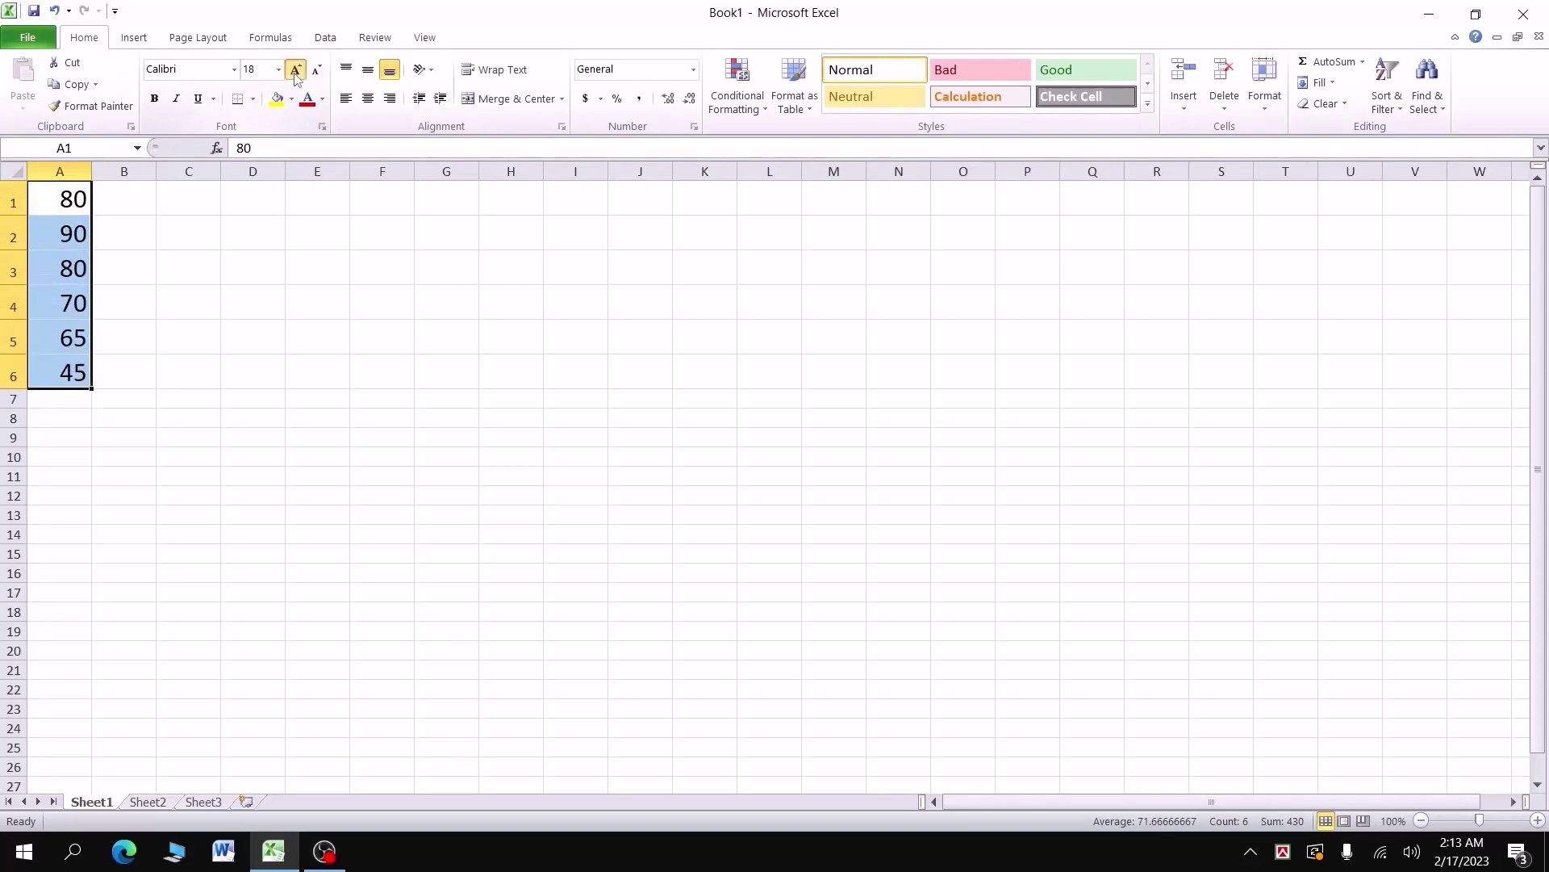
{"action": "left_click", "coordinate": [296, 71]}
- Set the font size of the empty range B1:M6 to 20
{"action": "left_click_drag", "start_coordinate": [121, 194], "coordinate": [460, 374]}
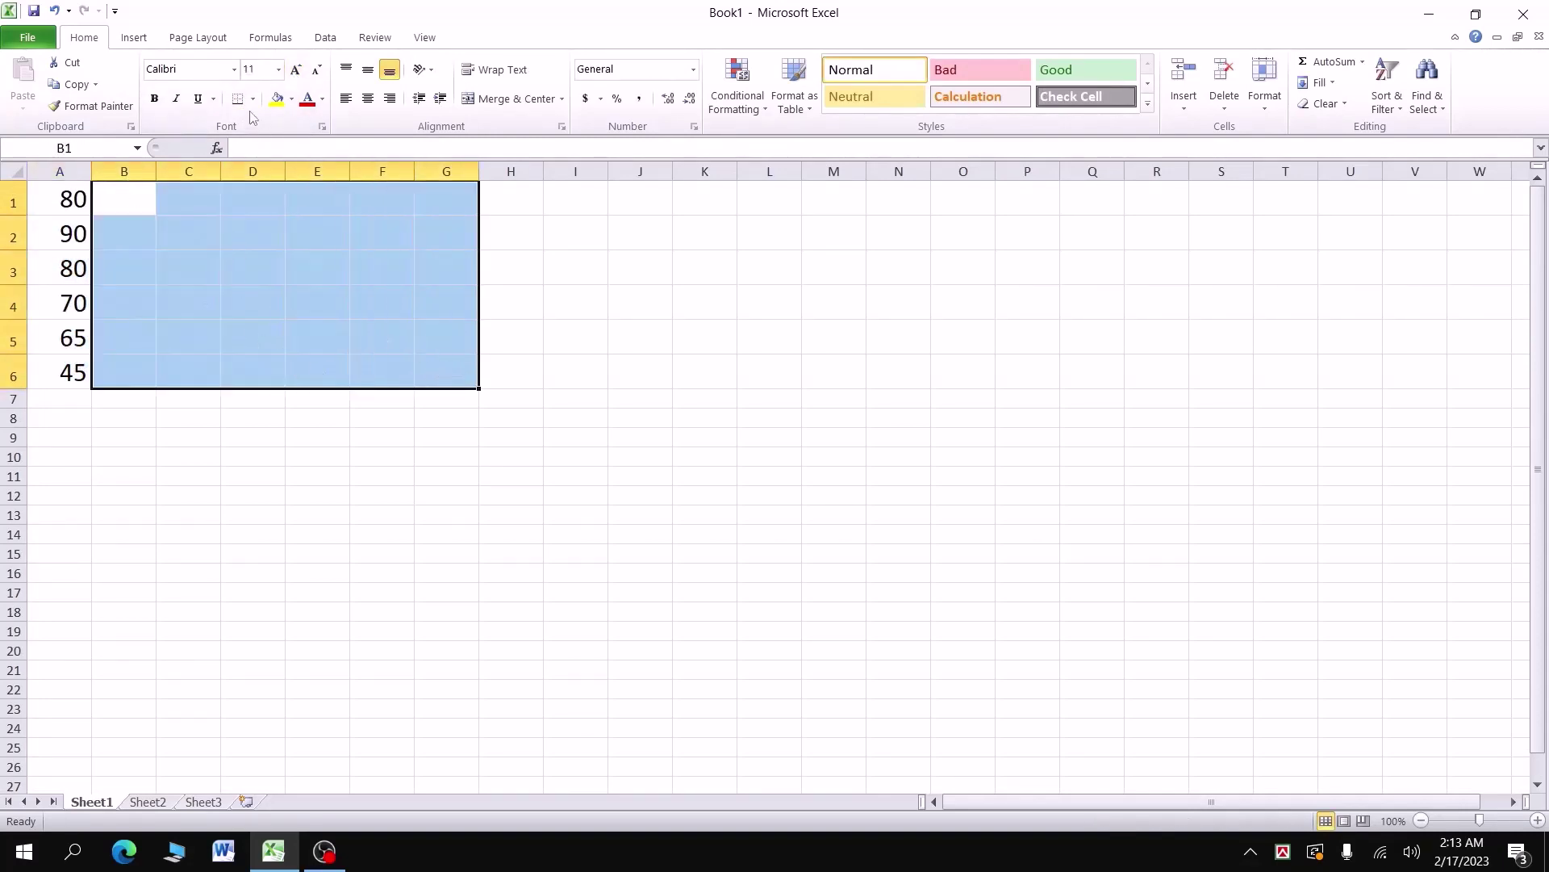
{"action": "left_click", "coordinate": [277, 210]}
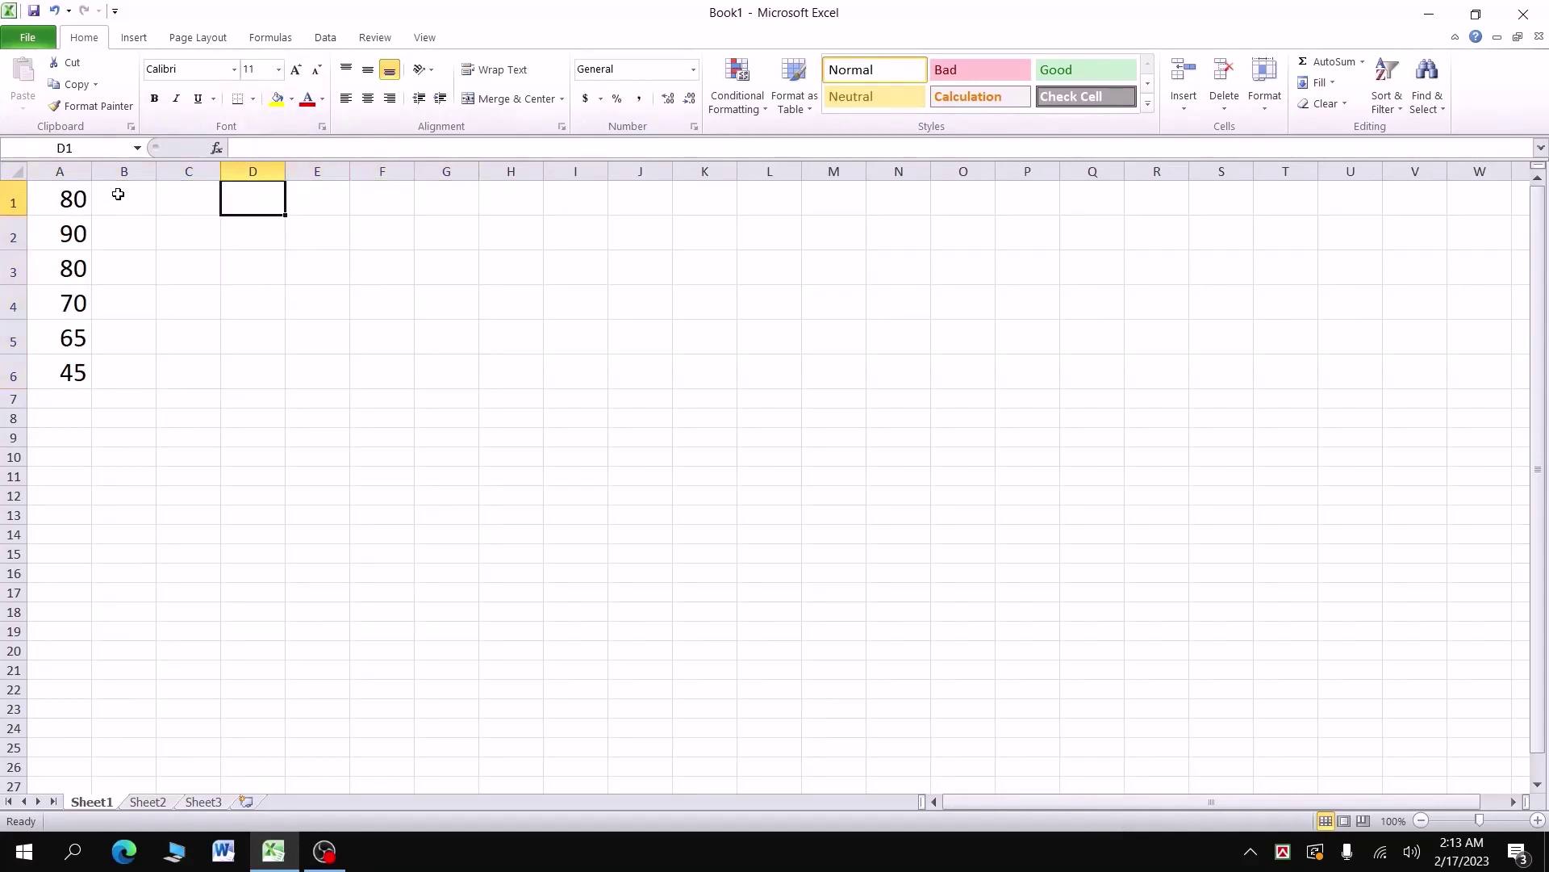
{"action": "left_click_drag", "start_coordinate": [121, 194], "coordinate": [836, 377]}
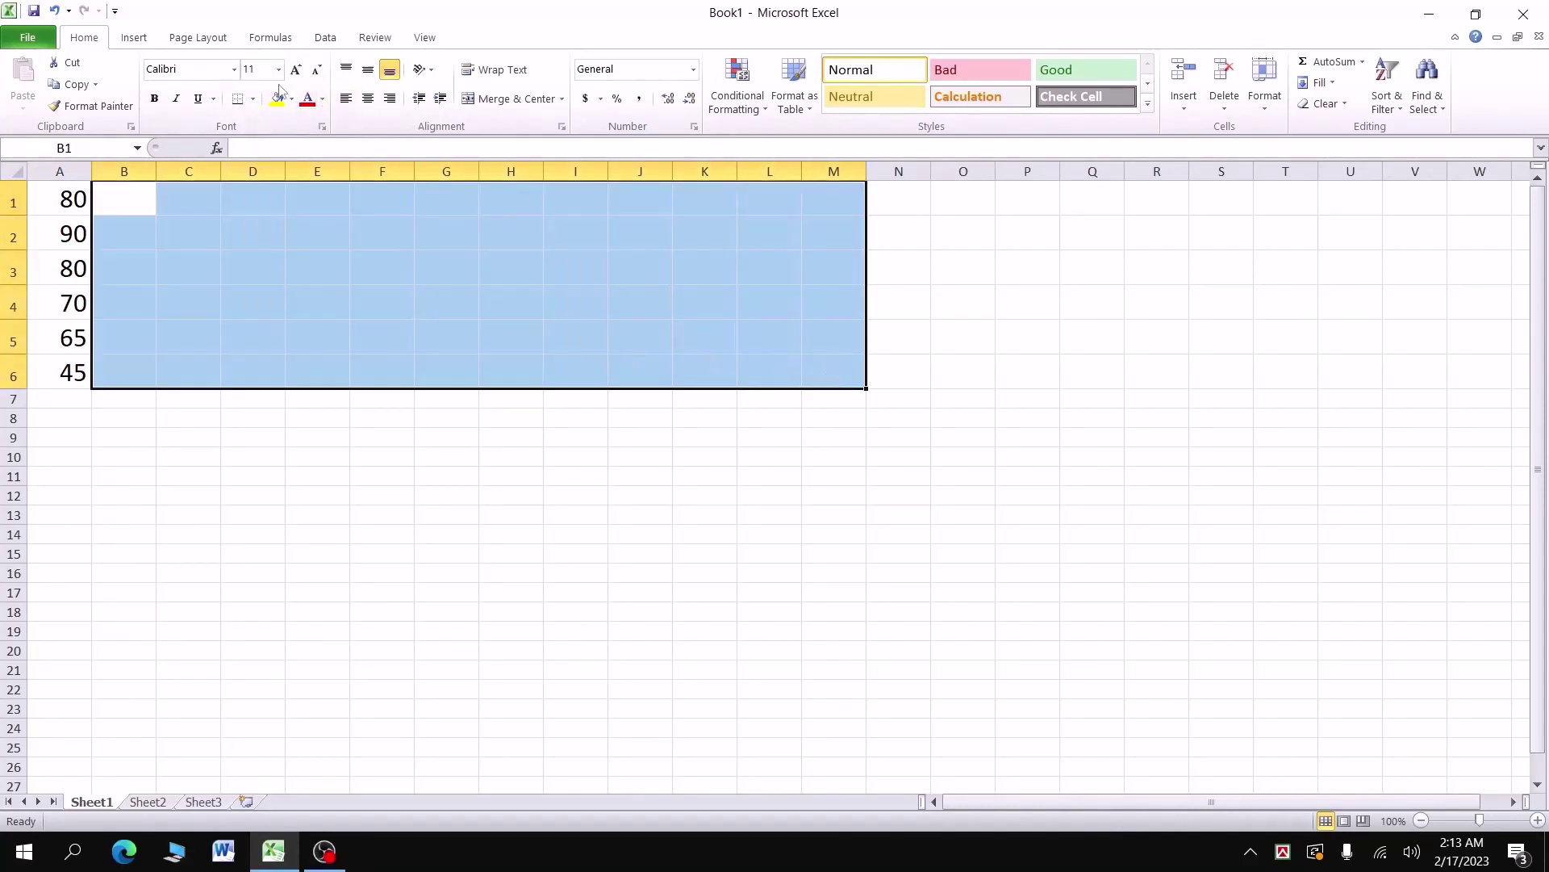
{"action": "left_click", "coordinate": [252, 71]}
{"action": "type", "text": "20"}
- Enter the addition formula =A1+A2+A3 in cell B1
{"action": "left_click", "coordinate": [150, 203]}
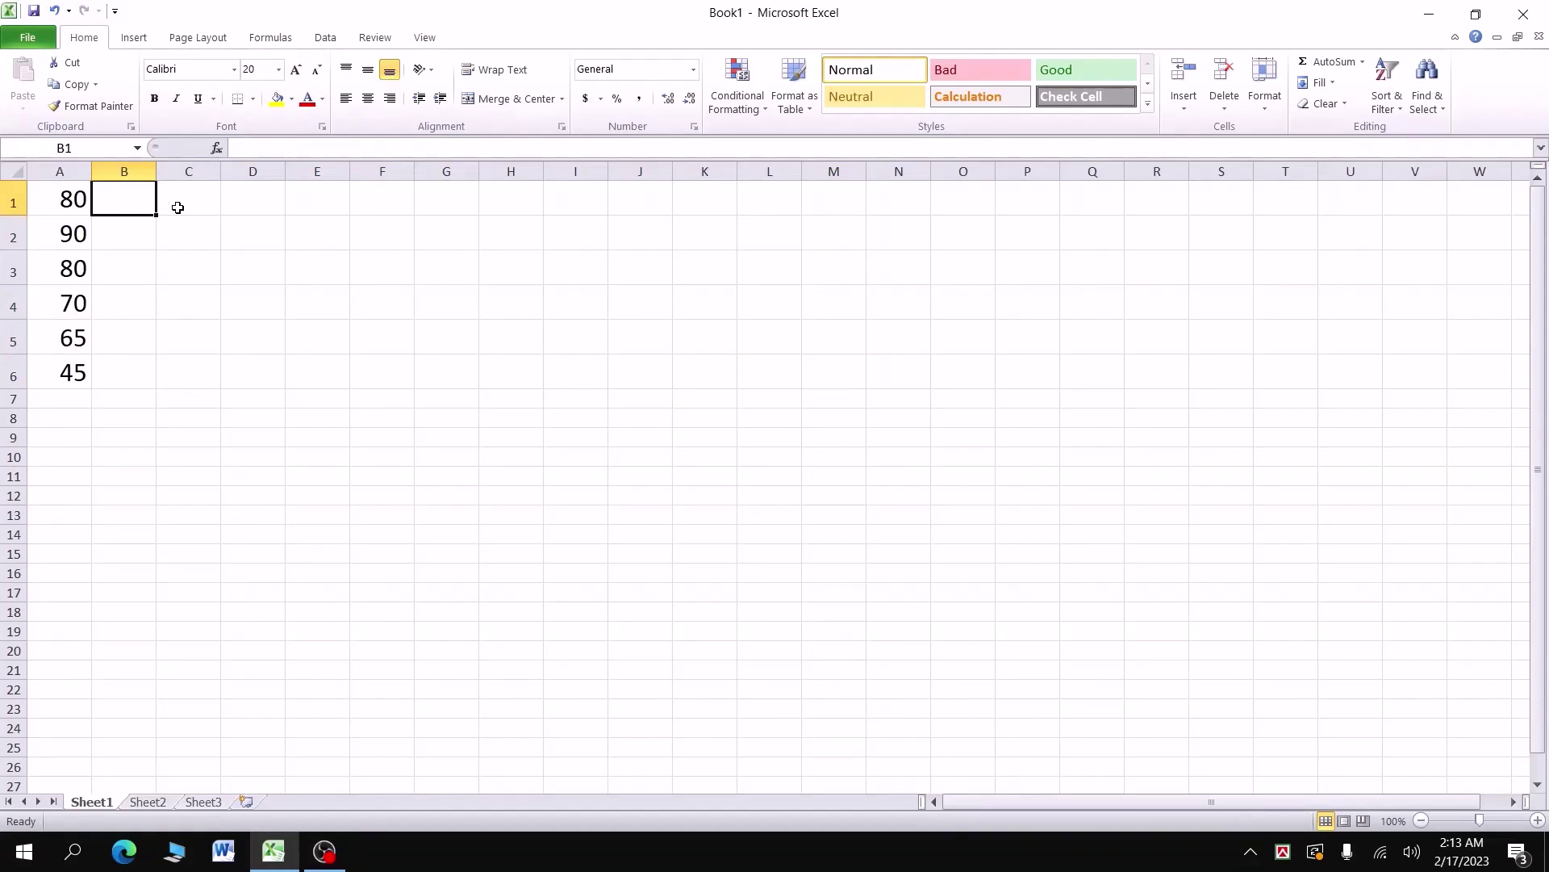
{"action": "type", "text": "="}
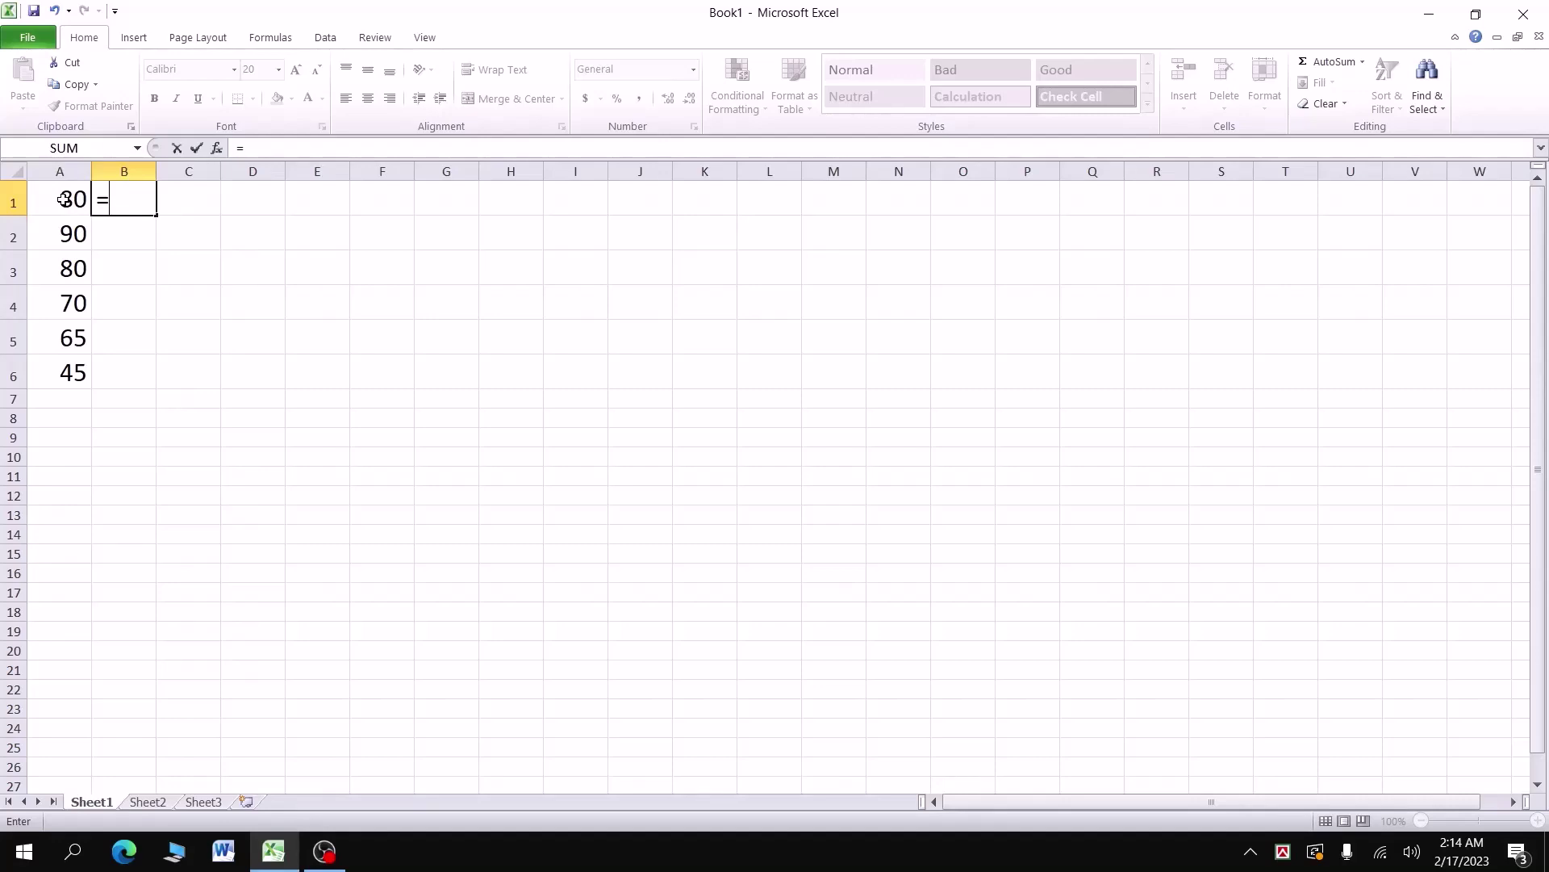
{"action": "left_click", "coordinate": [65, 200]}
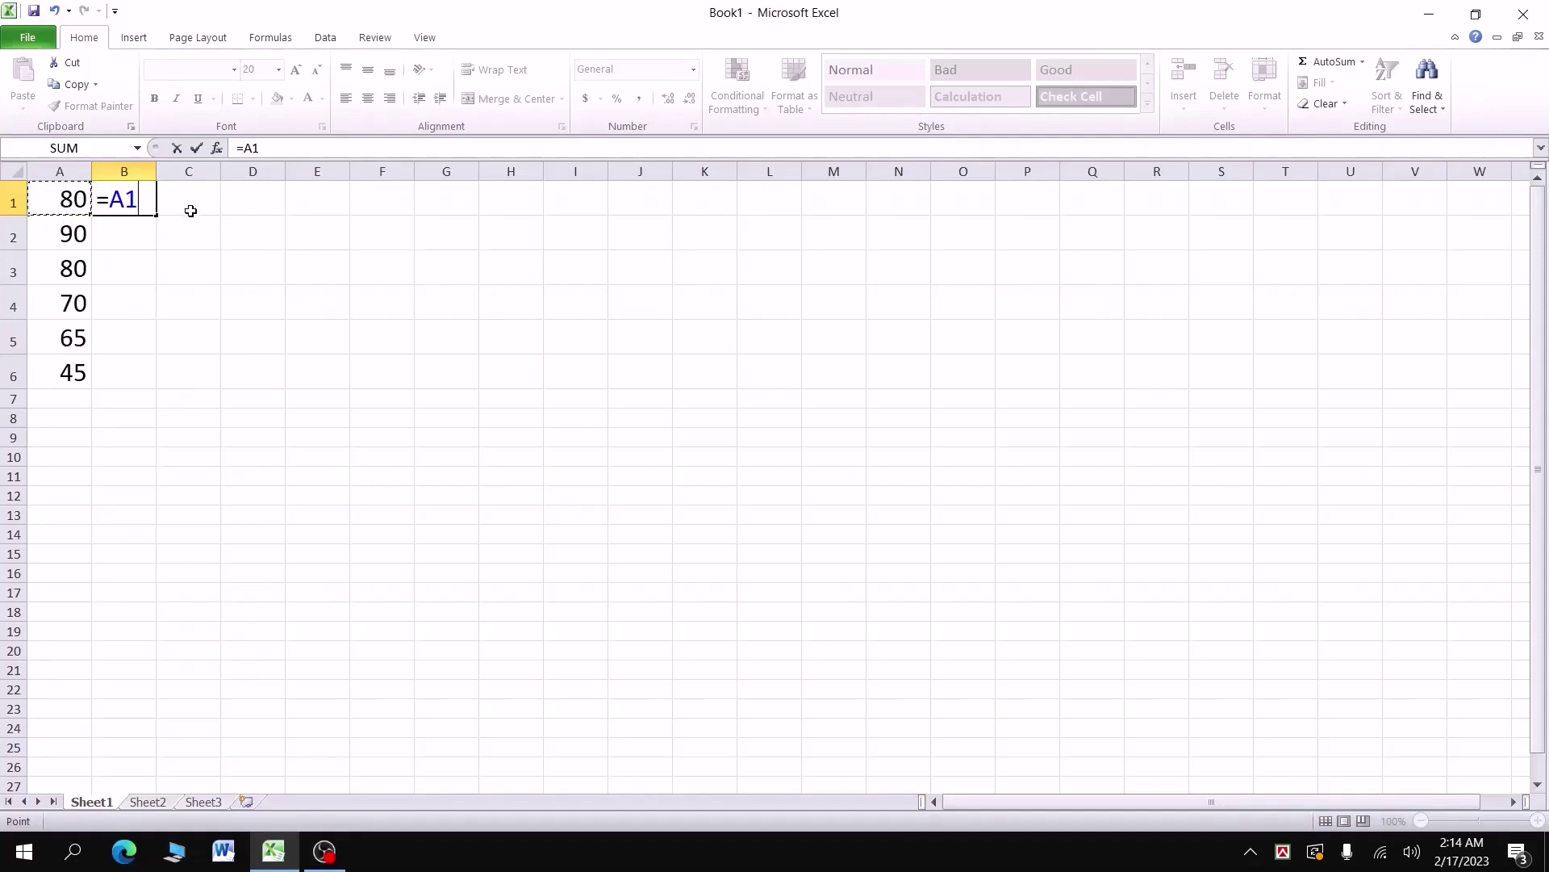
{"action": "type", "text": "+"}
{"action": "left_click", "coordinate": [74, 233]}
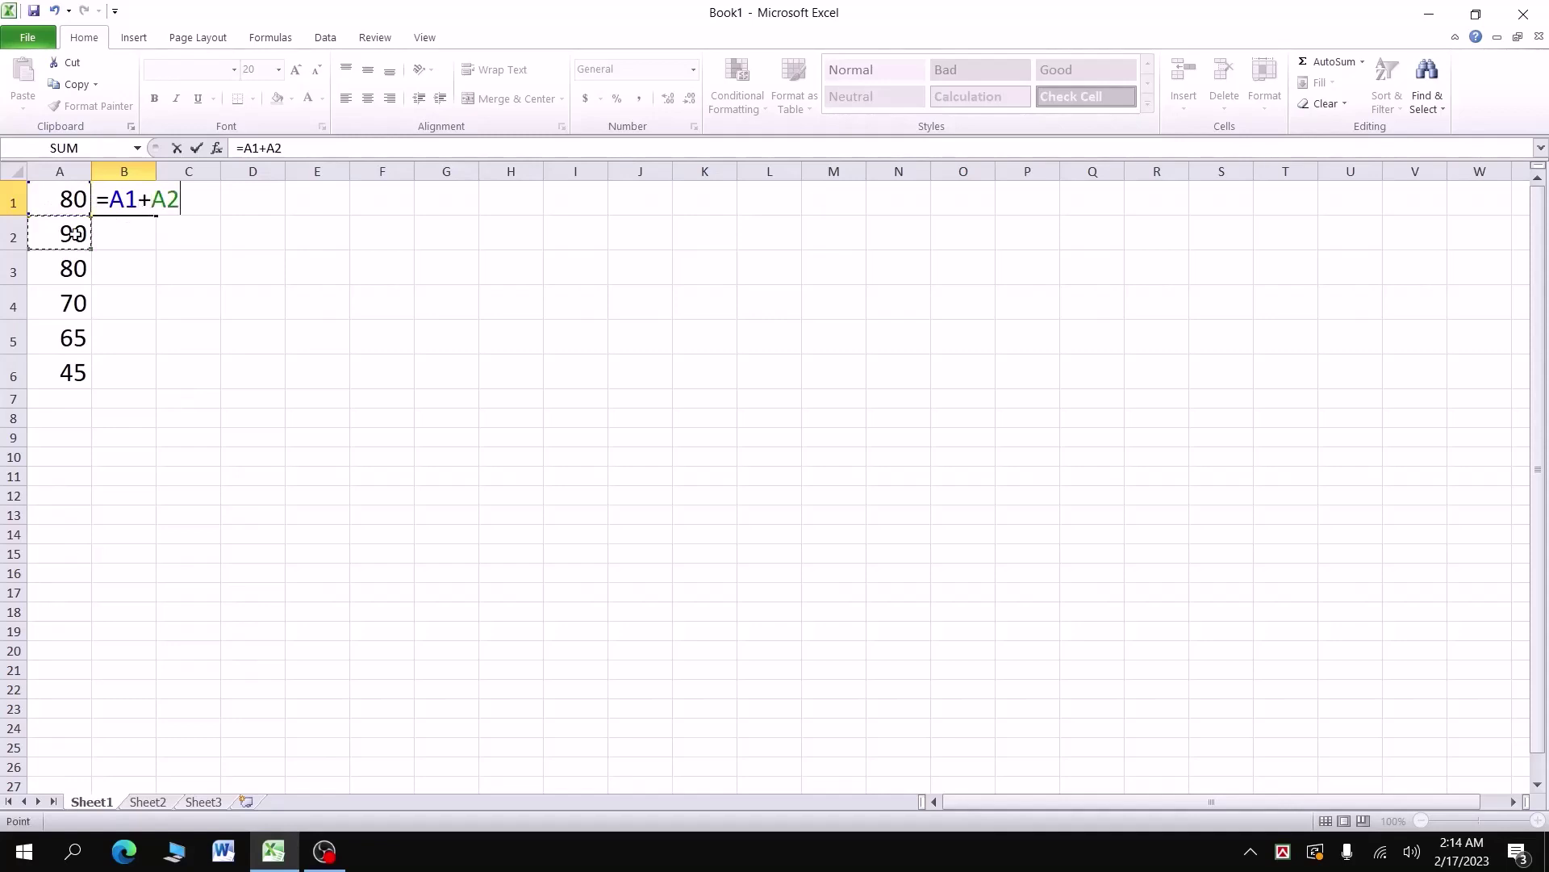
{"action": "type", "text": "+"}
{"action": "left_click", "coordinate": [82, 270]}
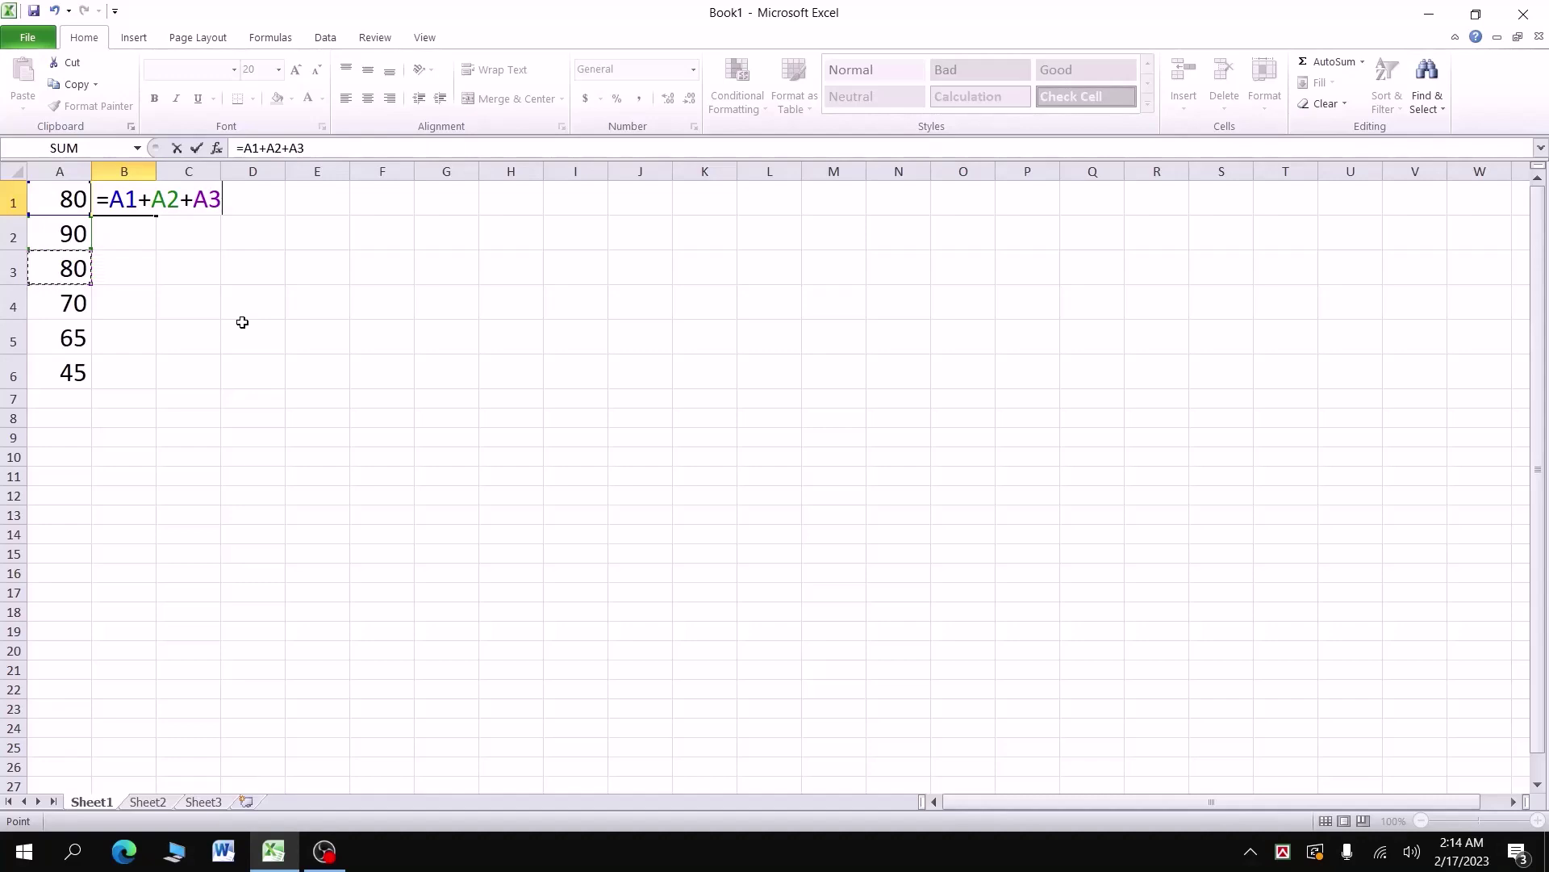
{"action": "key", "text": "Return"}
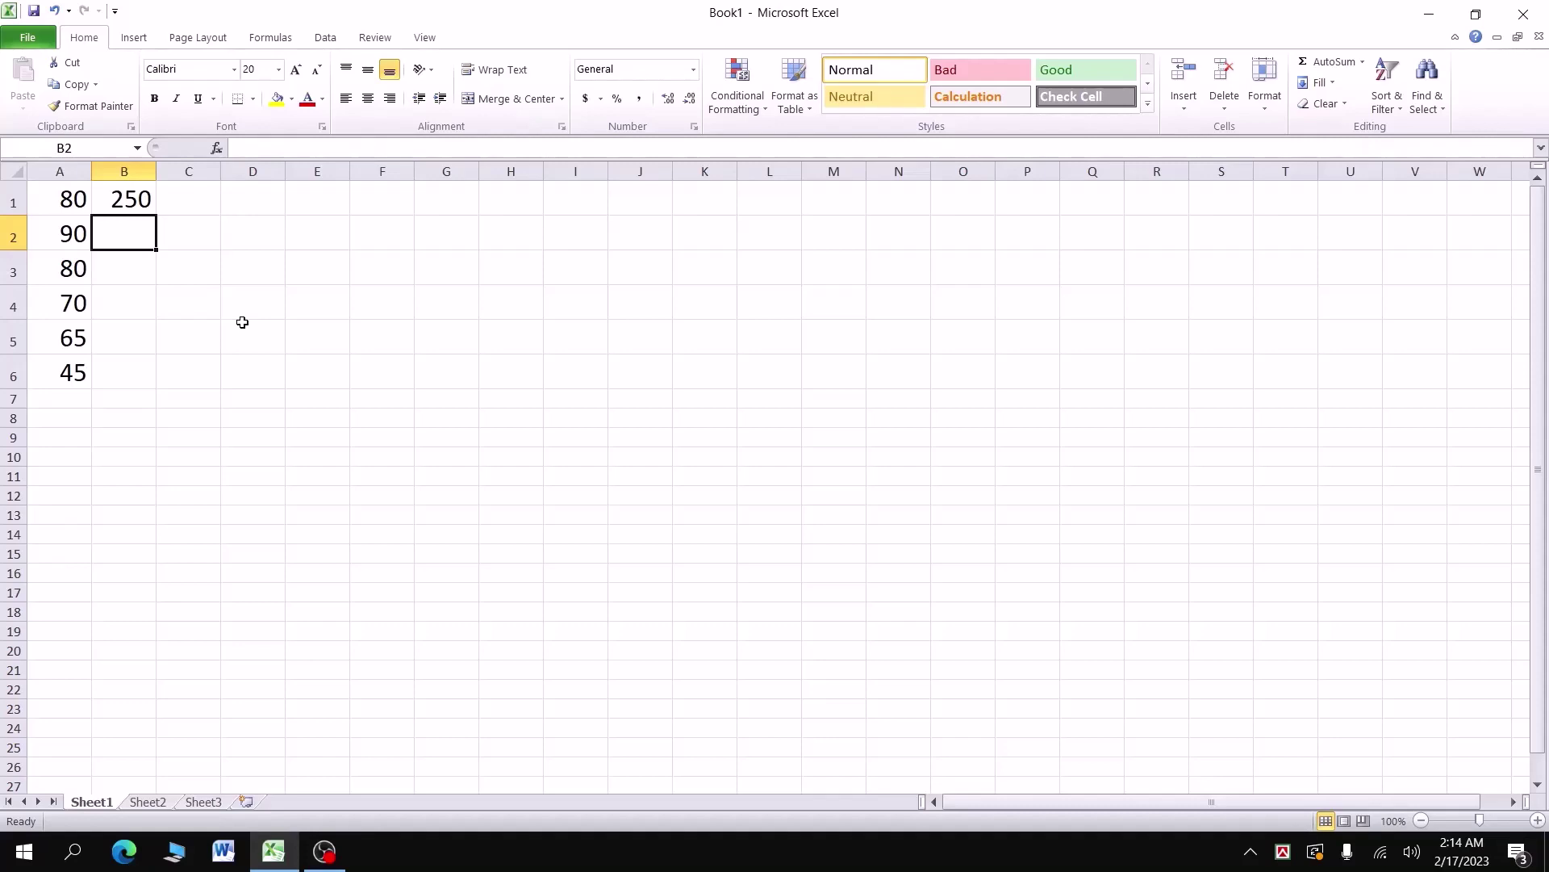
- Add the non-adjacent values in cell B2 with the formula =A1+A4+A6
{"action": "type", "text": "="}
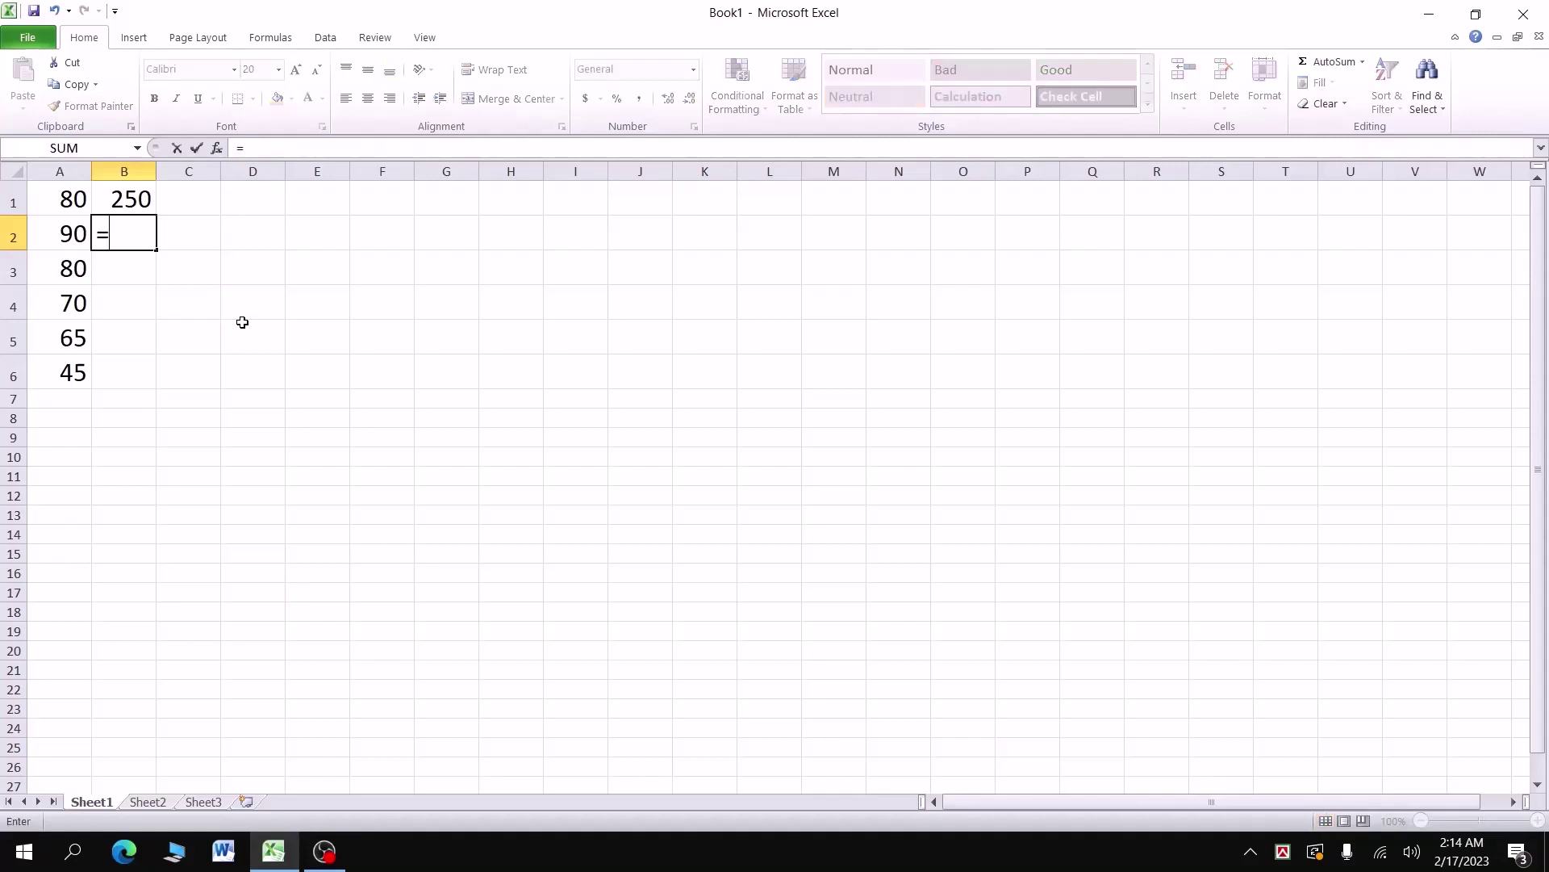
{"action": "left_click", "coordinate": [68, 199]}
{"action": "type", "text": "+"}
{"action": "left_click", "coordinate": [76, 303]}
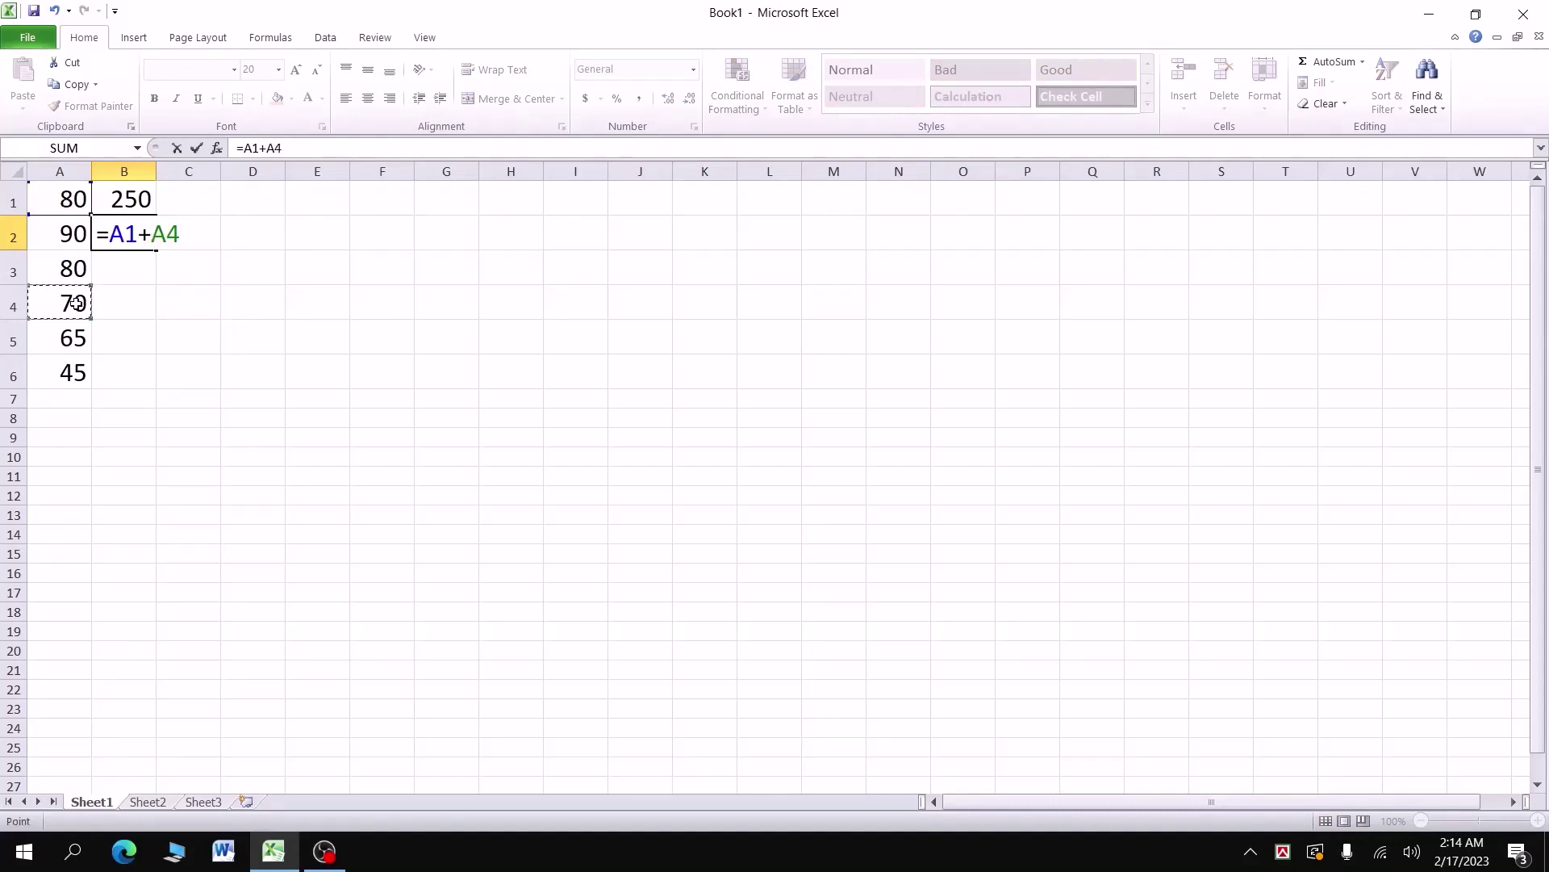
{"action": "type", "text": "+"}
{"action": "left_click", "coordinate": [69, 372]}
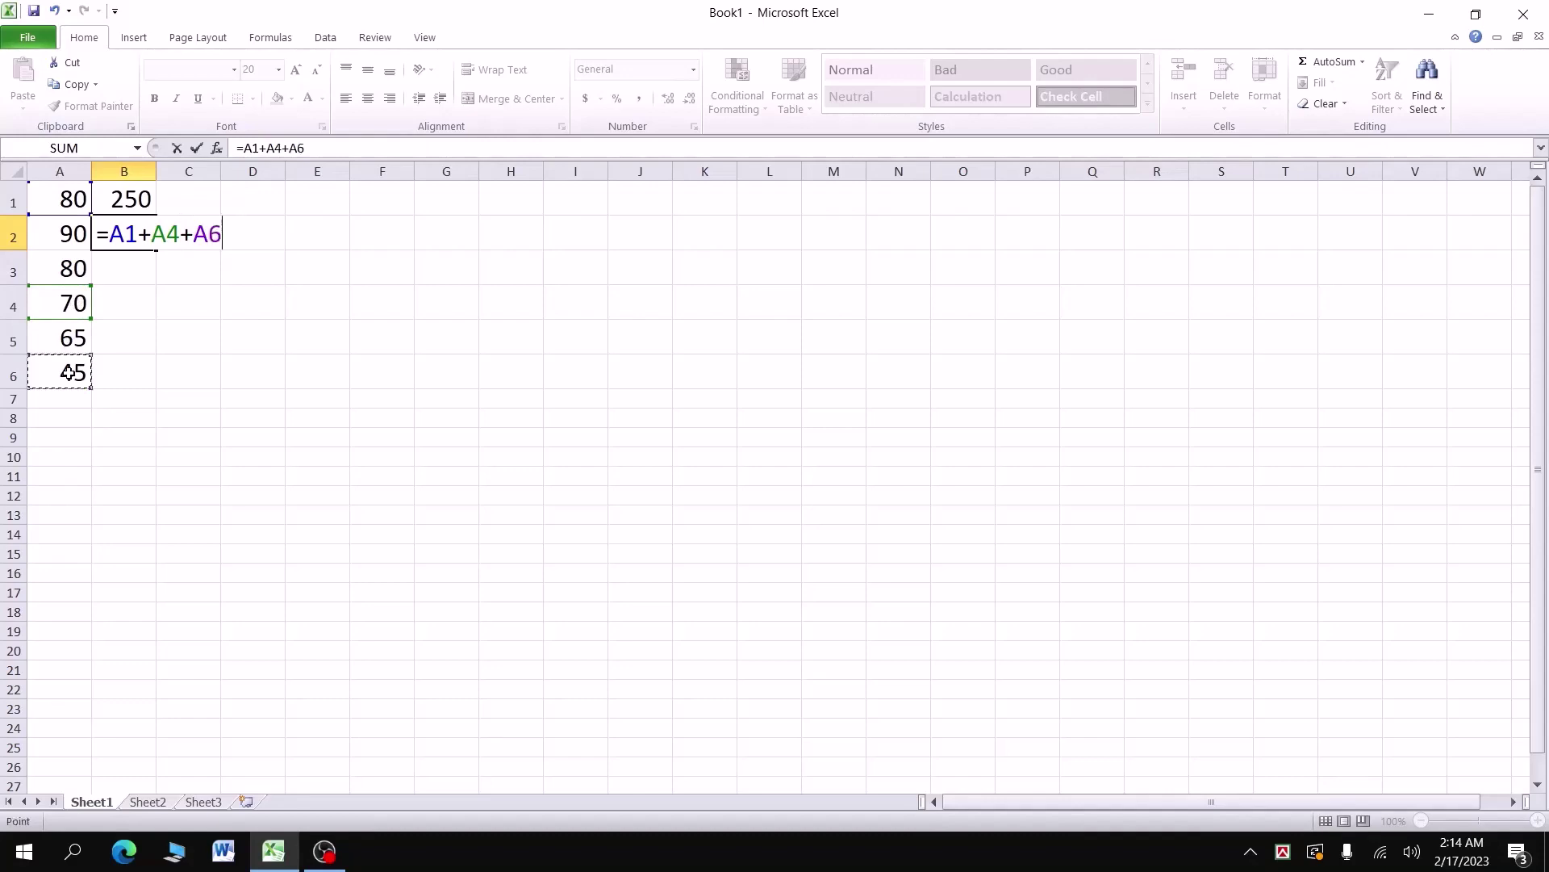
{"action": "key", "text": "Return"}
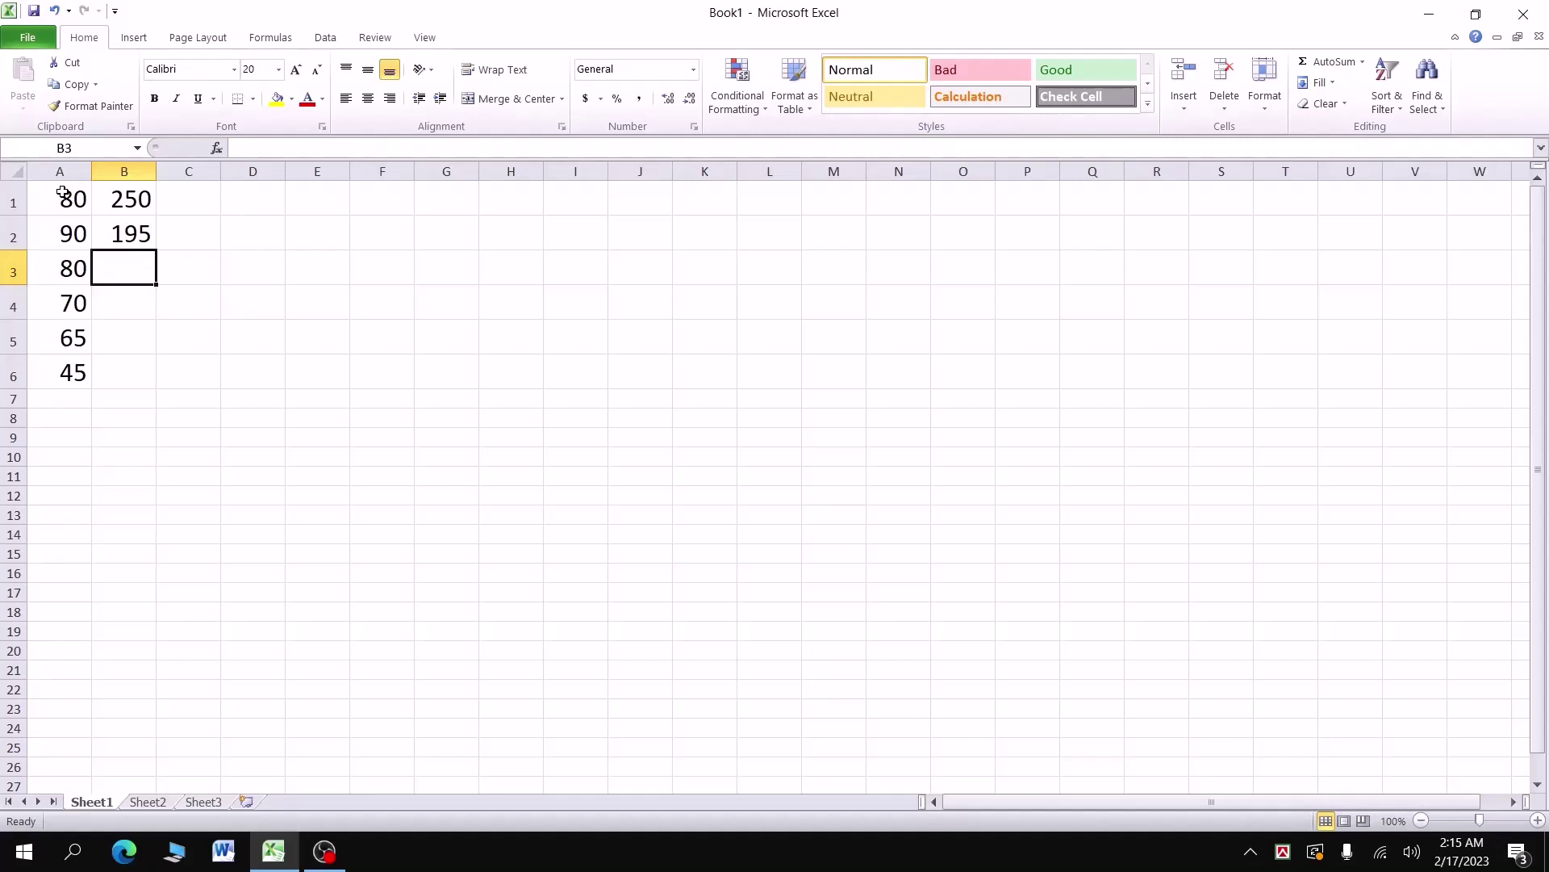
- Total all the numbers of column A in cell B3 with the formula =SUM(A1:A6)
{"action": "type", "text": "="}
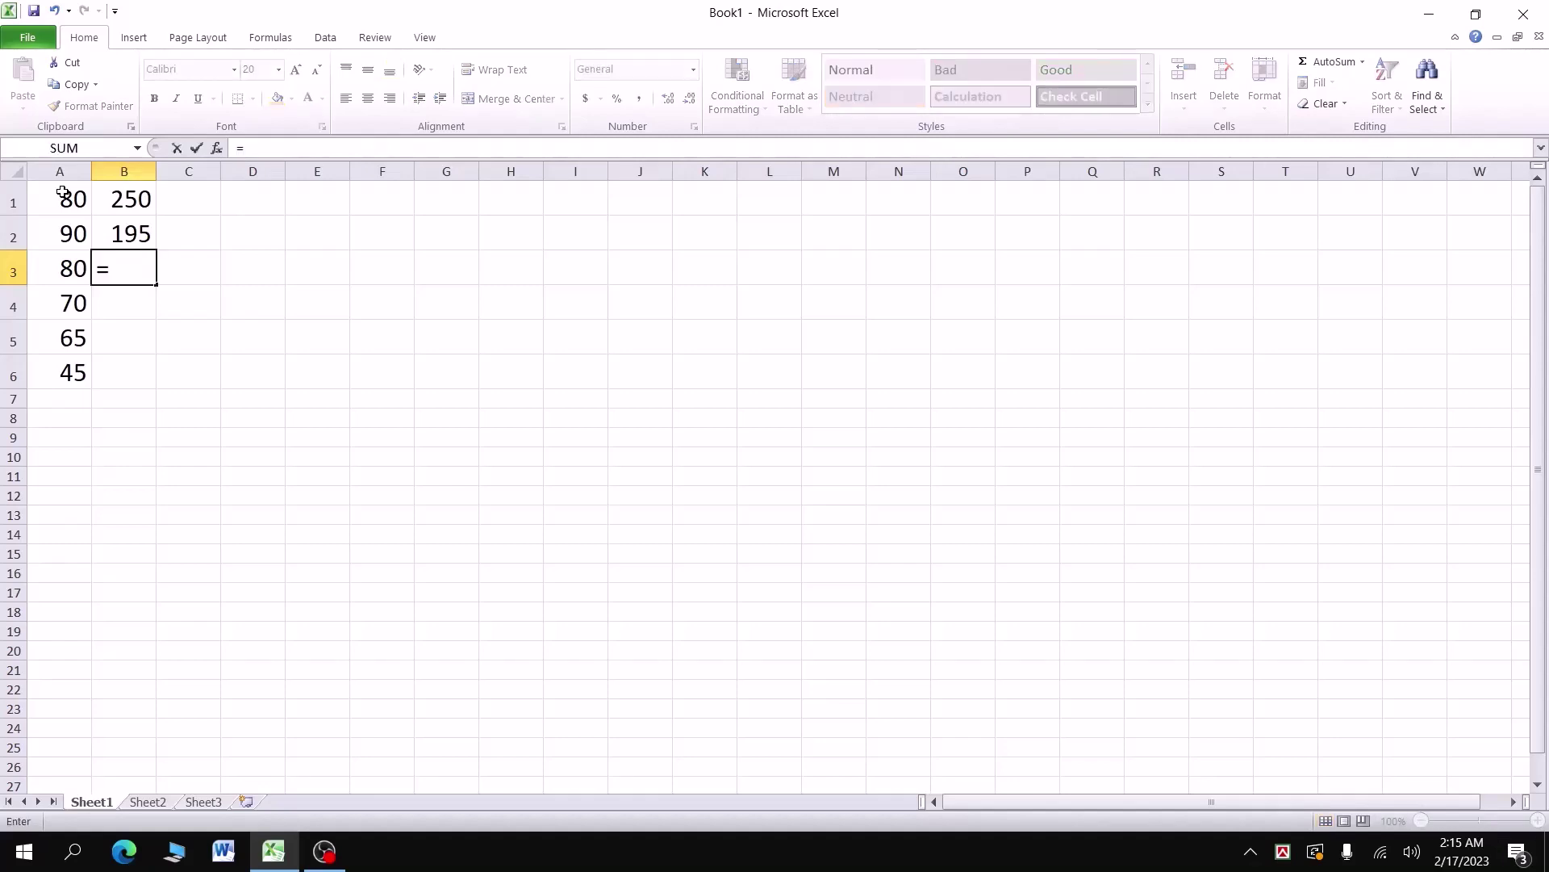
{"action": "type", "text": "sum"}
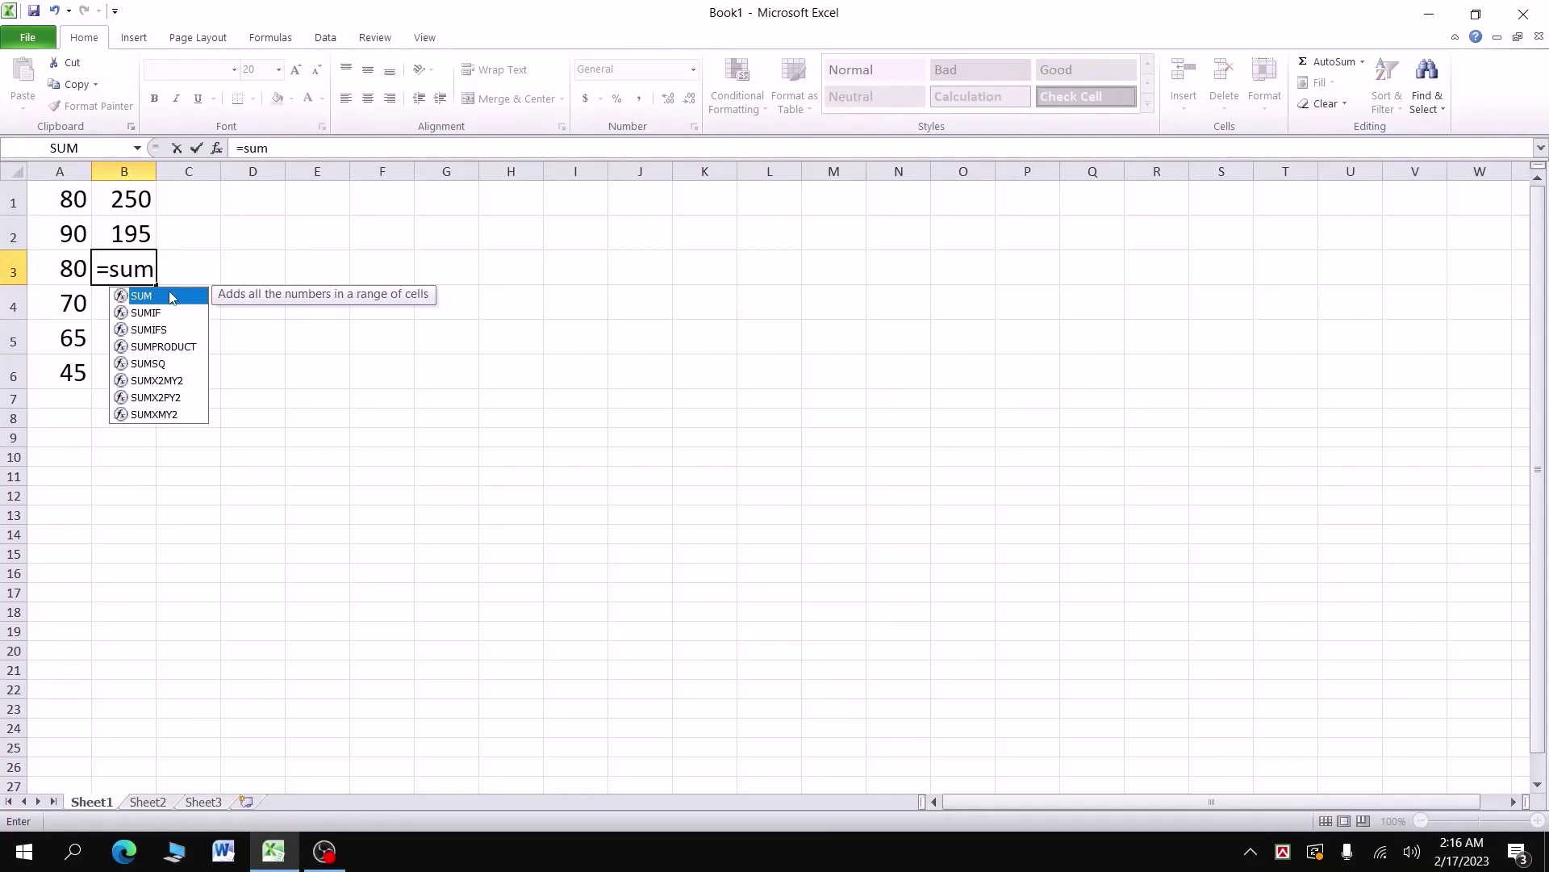
{"action": "double_click", "coordinate": [170, 297]}
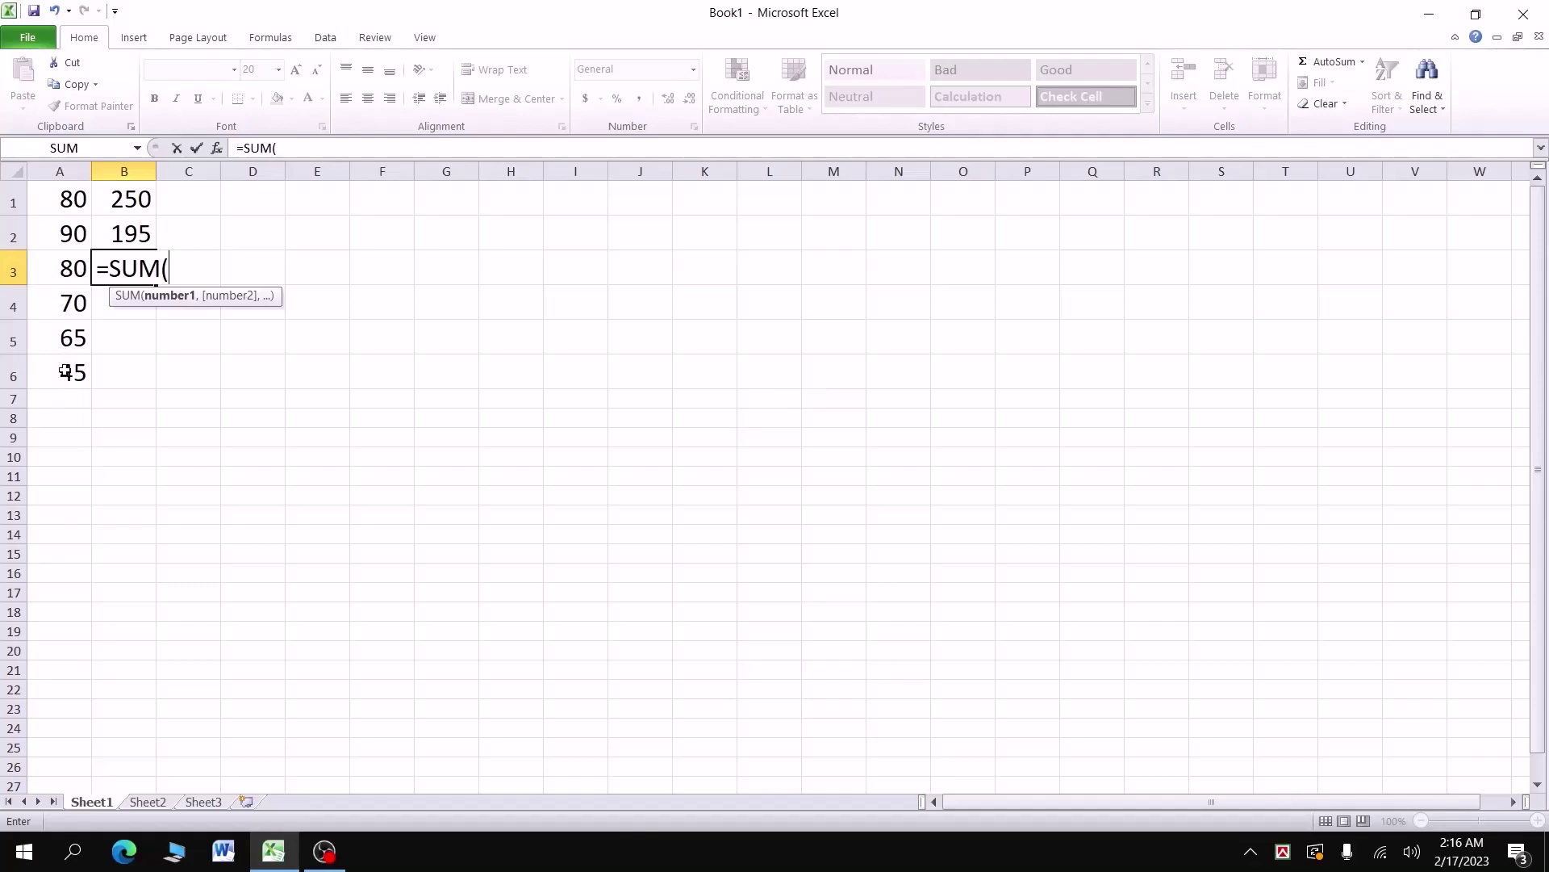
{"action": "left_click_drag", "start_coordinate": [74, 197], "coordinate": [81, 371]}
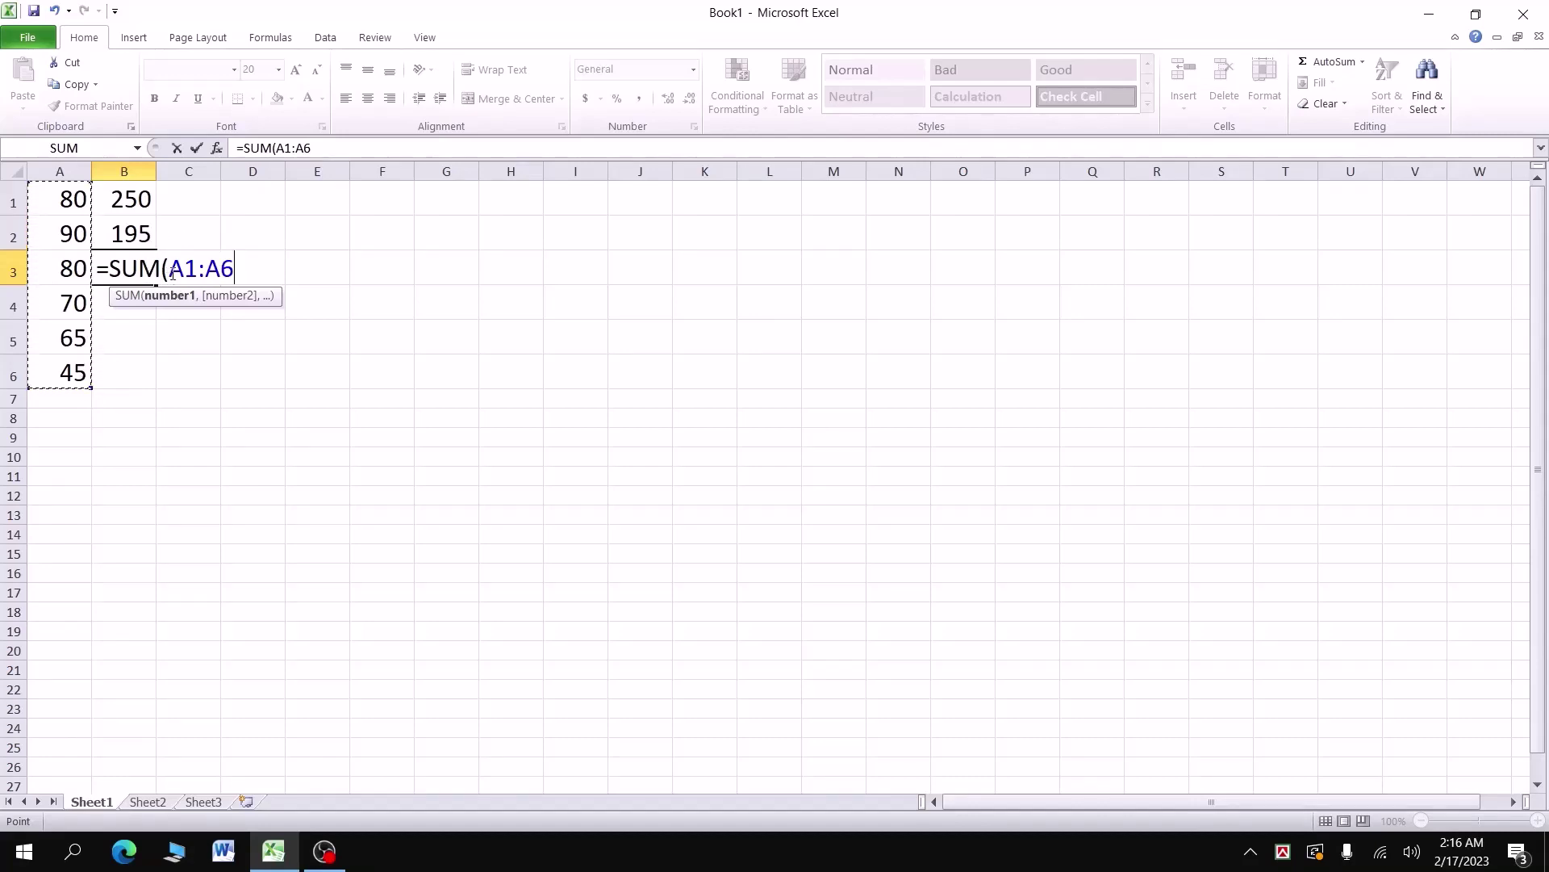
{"action": "type", "text": ")"}
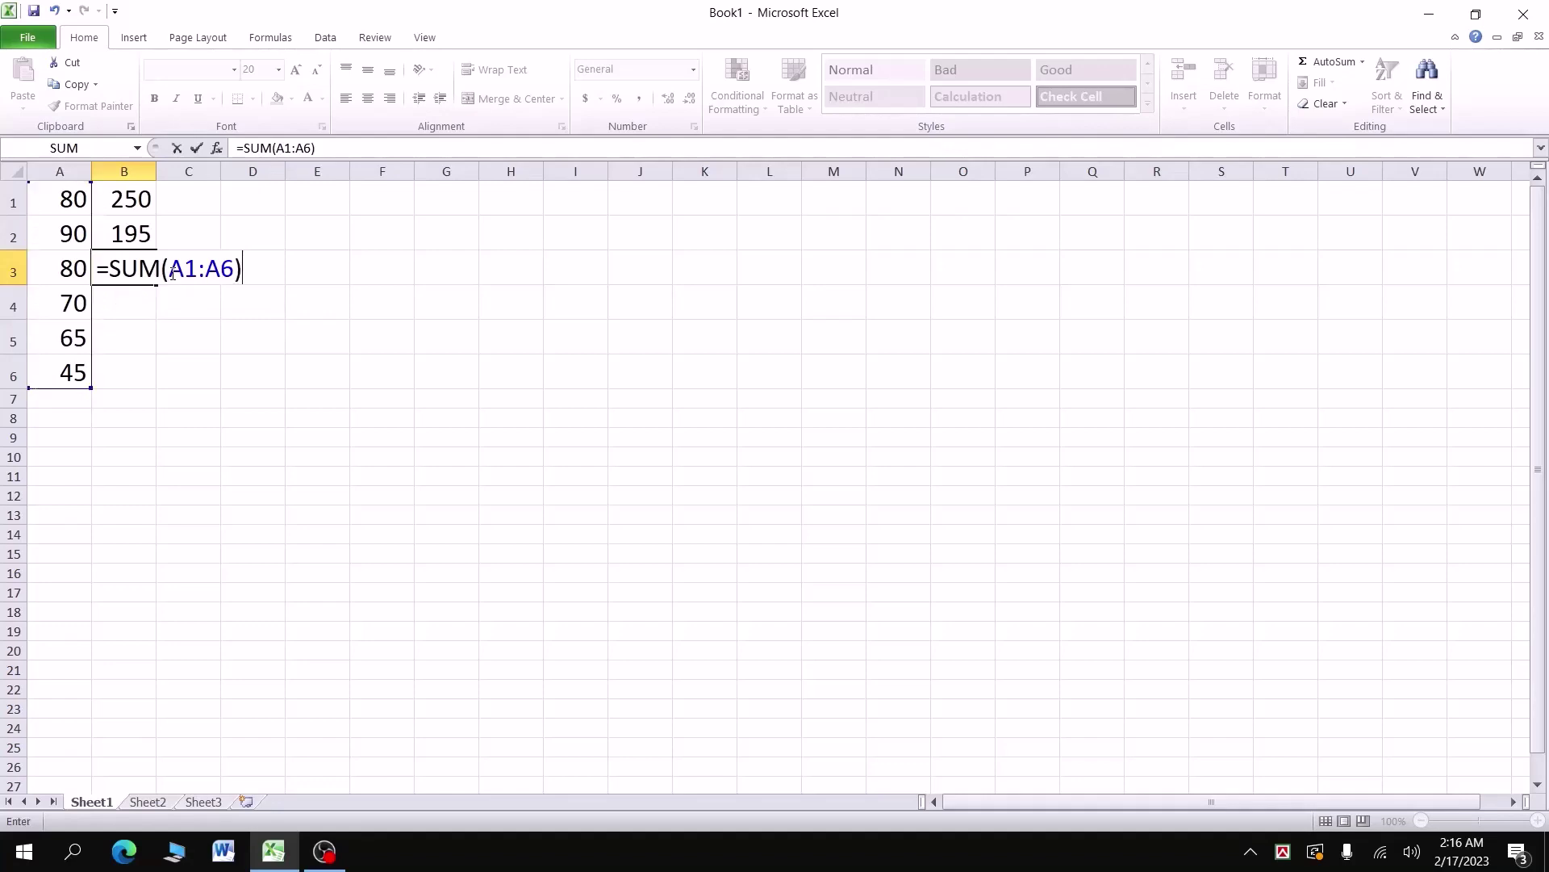
{"action": "key", "text": "Return"}
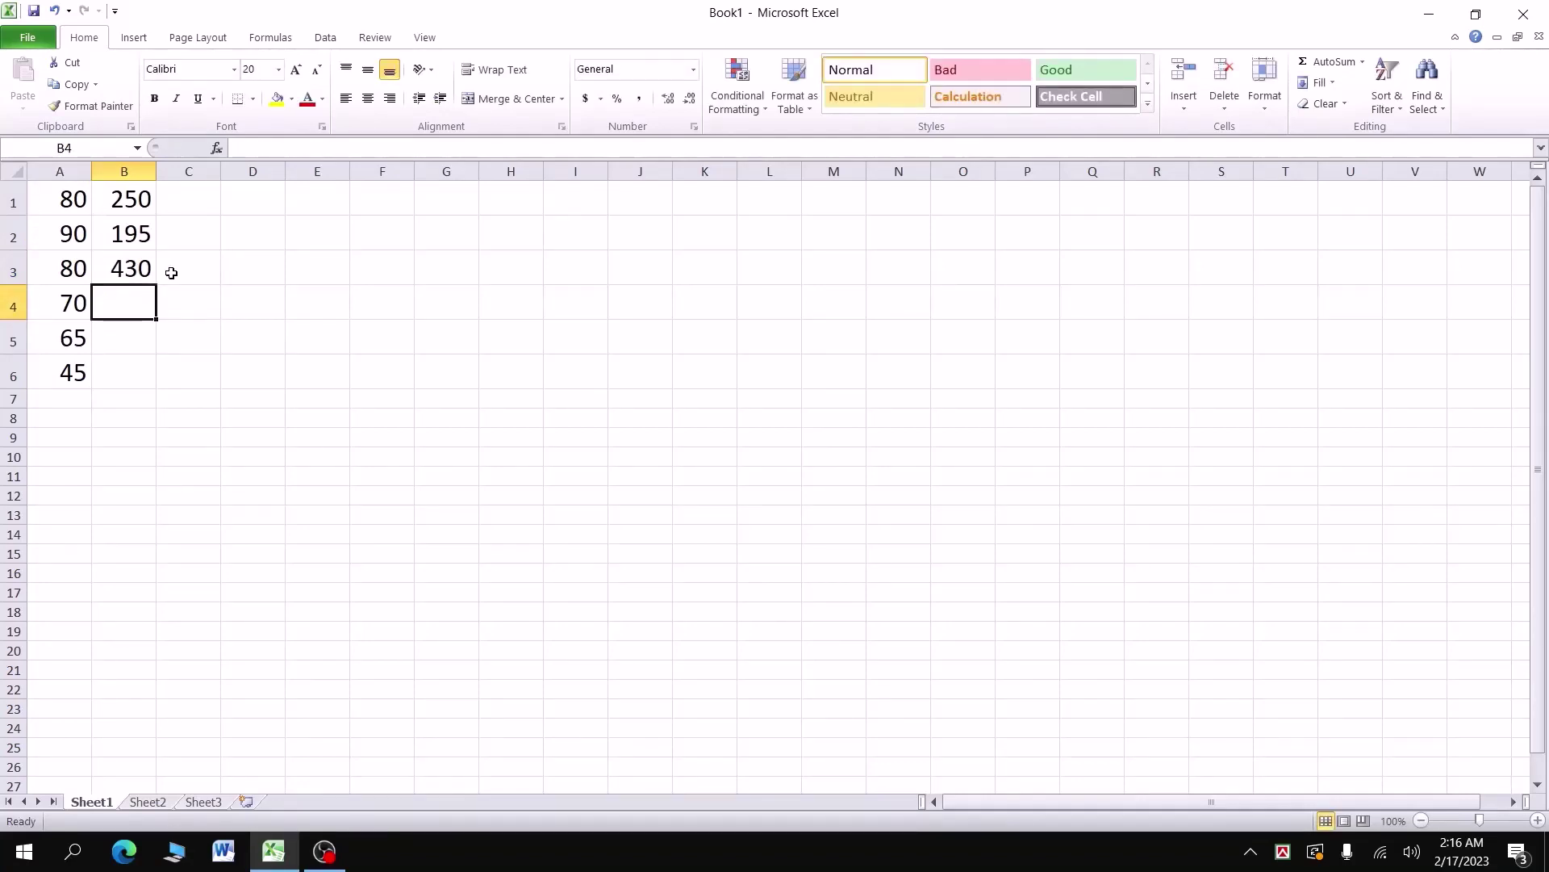
- Enter the heading For Minus in D1 and widen column D until the text fits
{"action": "left_click_drag", "start_coordinate": [285, 171], "coordinate": [308, 172]}
{"action": "left_click", "coordinate": [273, 201]}
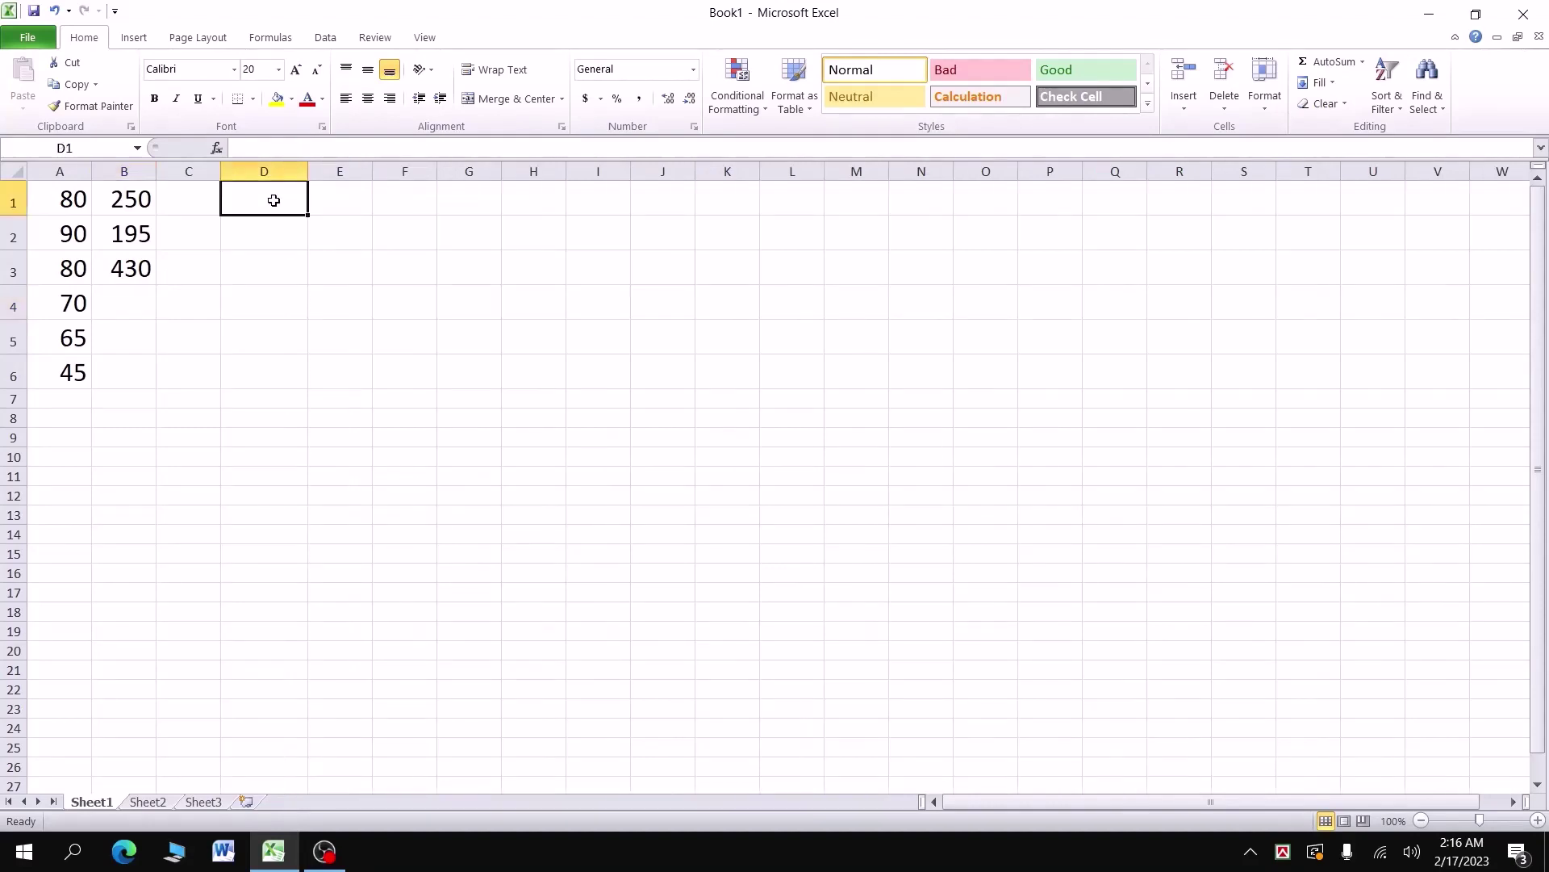
{"action": "type", "text": "For Mi"}
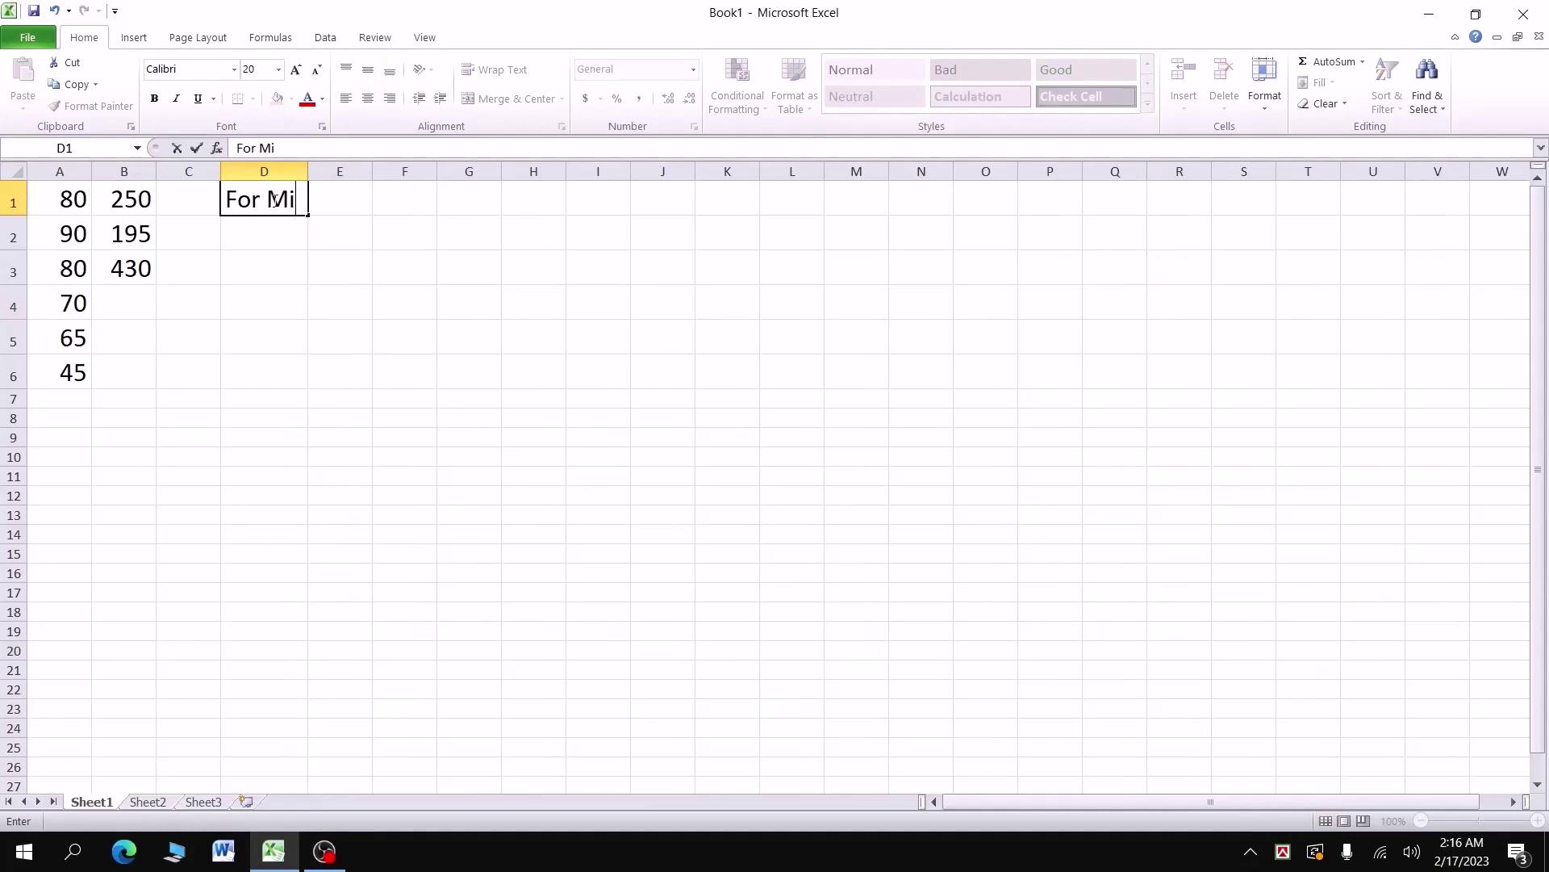
{"action": "type", "text": "nus"}
{"action": "left_click", "coordinate": [316, 171]}
{"action": "left_click_drag", "start_coordinate": [309, 172], "coordinate": [348, 171]}
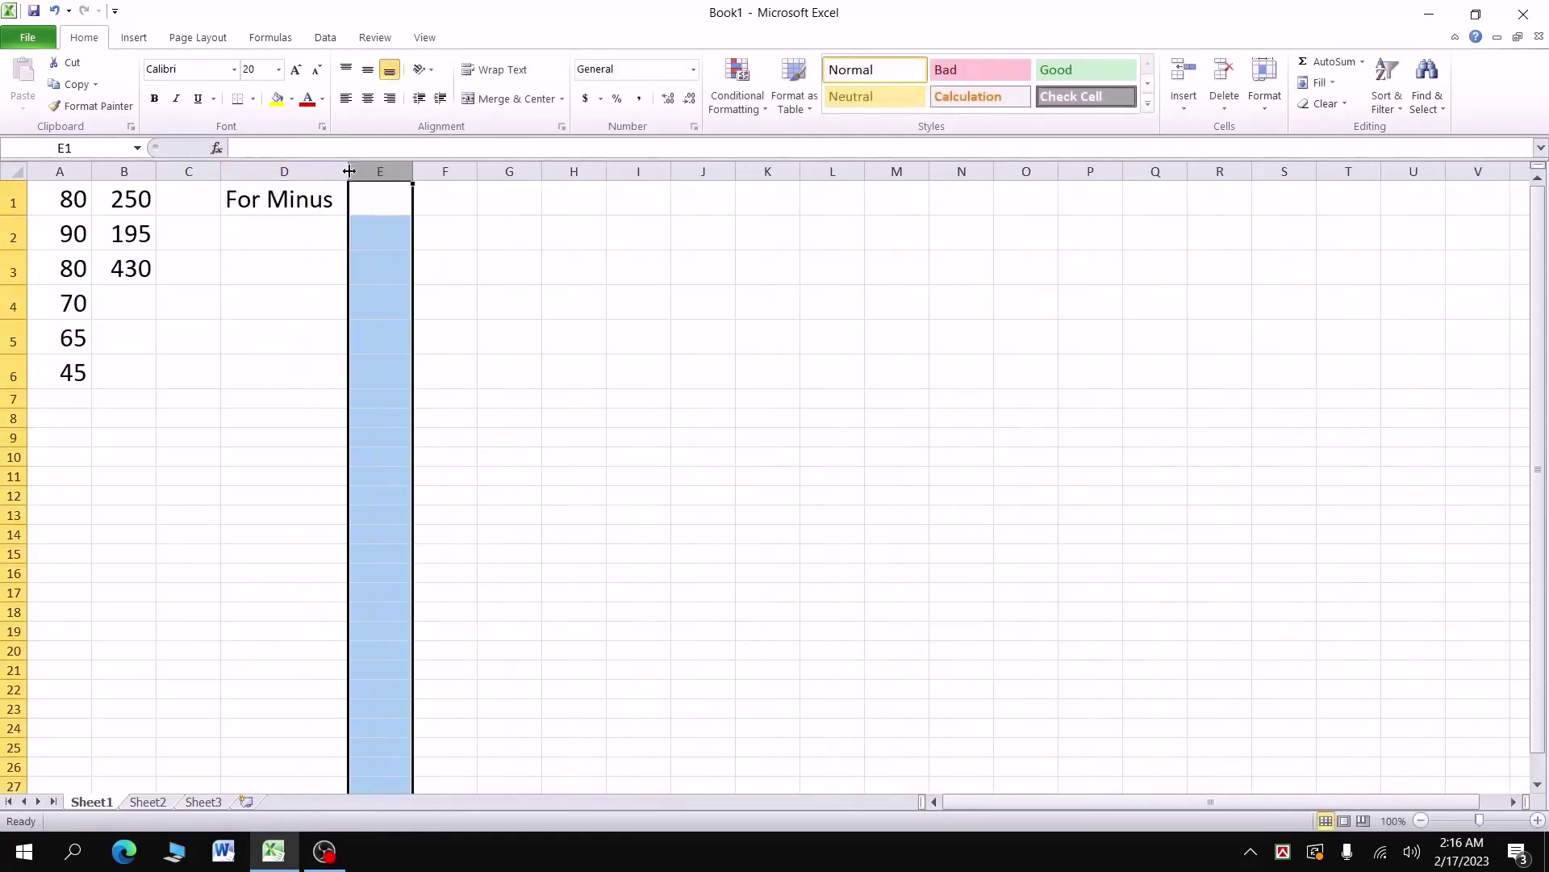
- Enter the subtraction formula =B3-B1 in cell D2, below the For Minus heading
{"action": "left_click", "coordinate": [290, 246]}
{"action": "type", "text": "="}
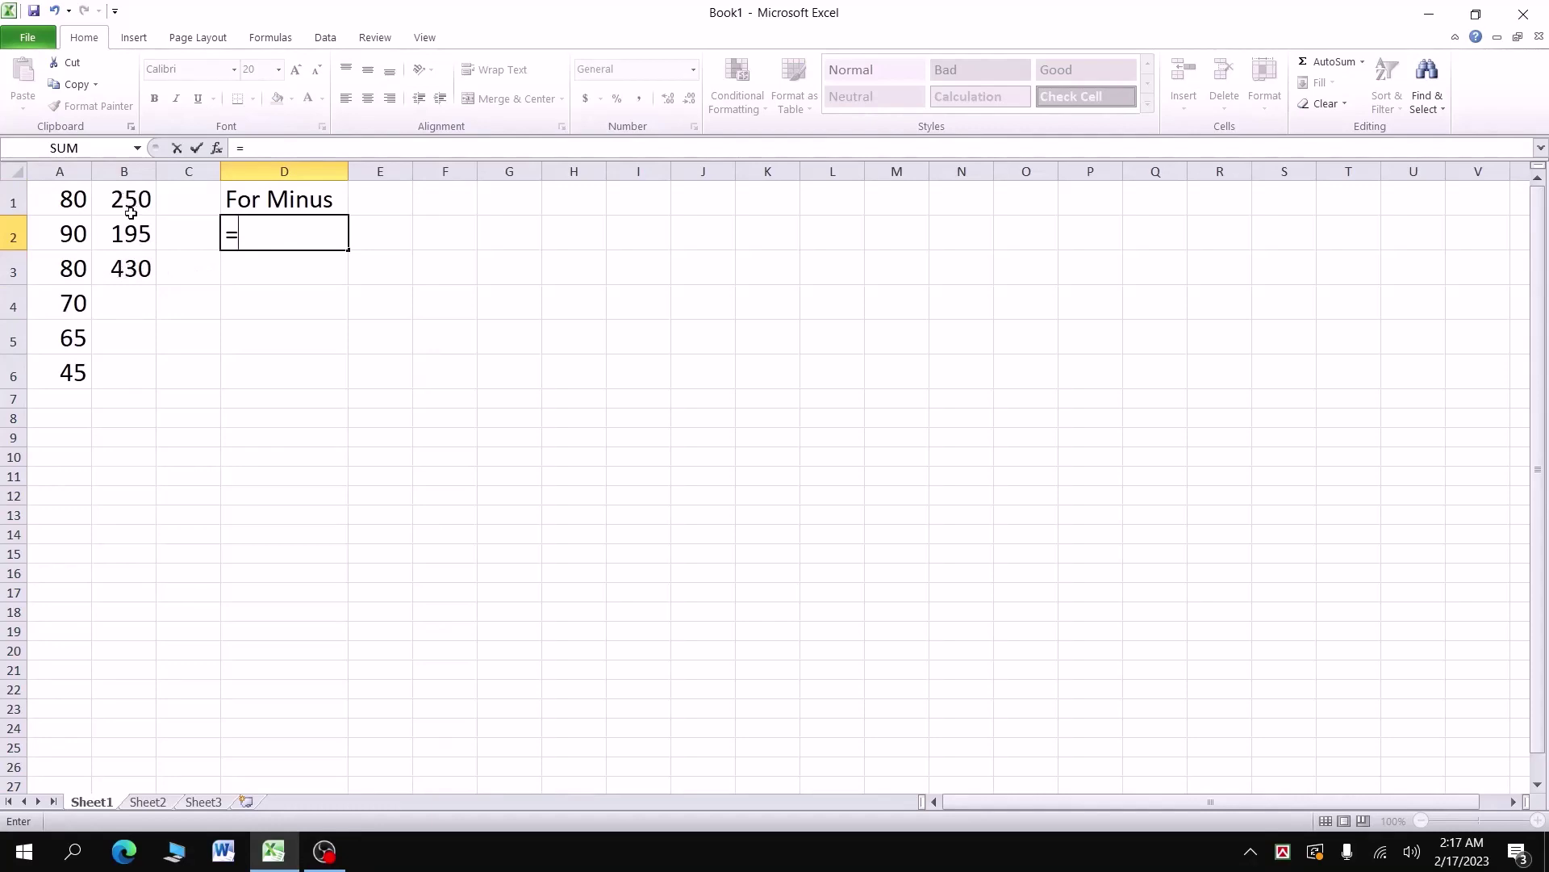
{"action": "left_click", "coordinate": [139, 271]}
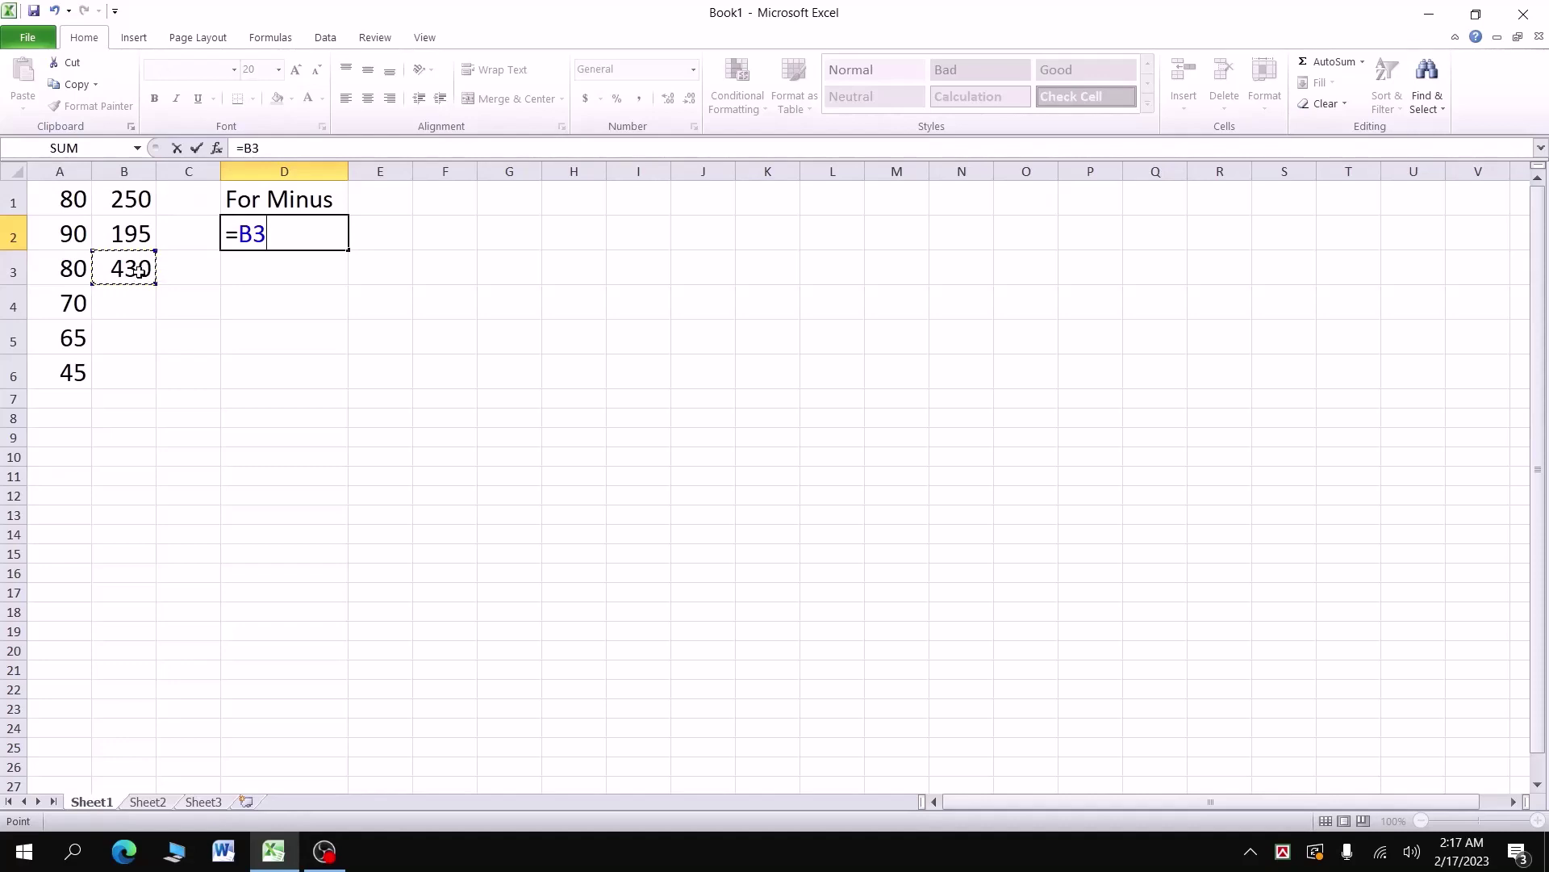
{"action": "type", "text": "-"}
{"action": "left_click", "coordinate": [134, 199]}
{"action": "key", "text": "Return"}
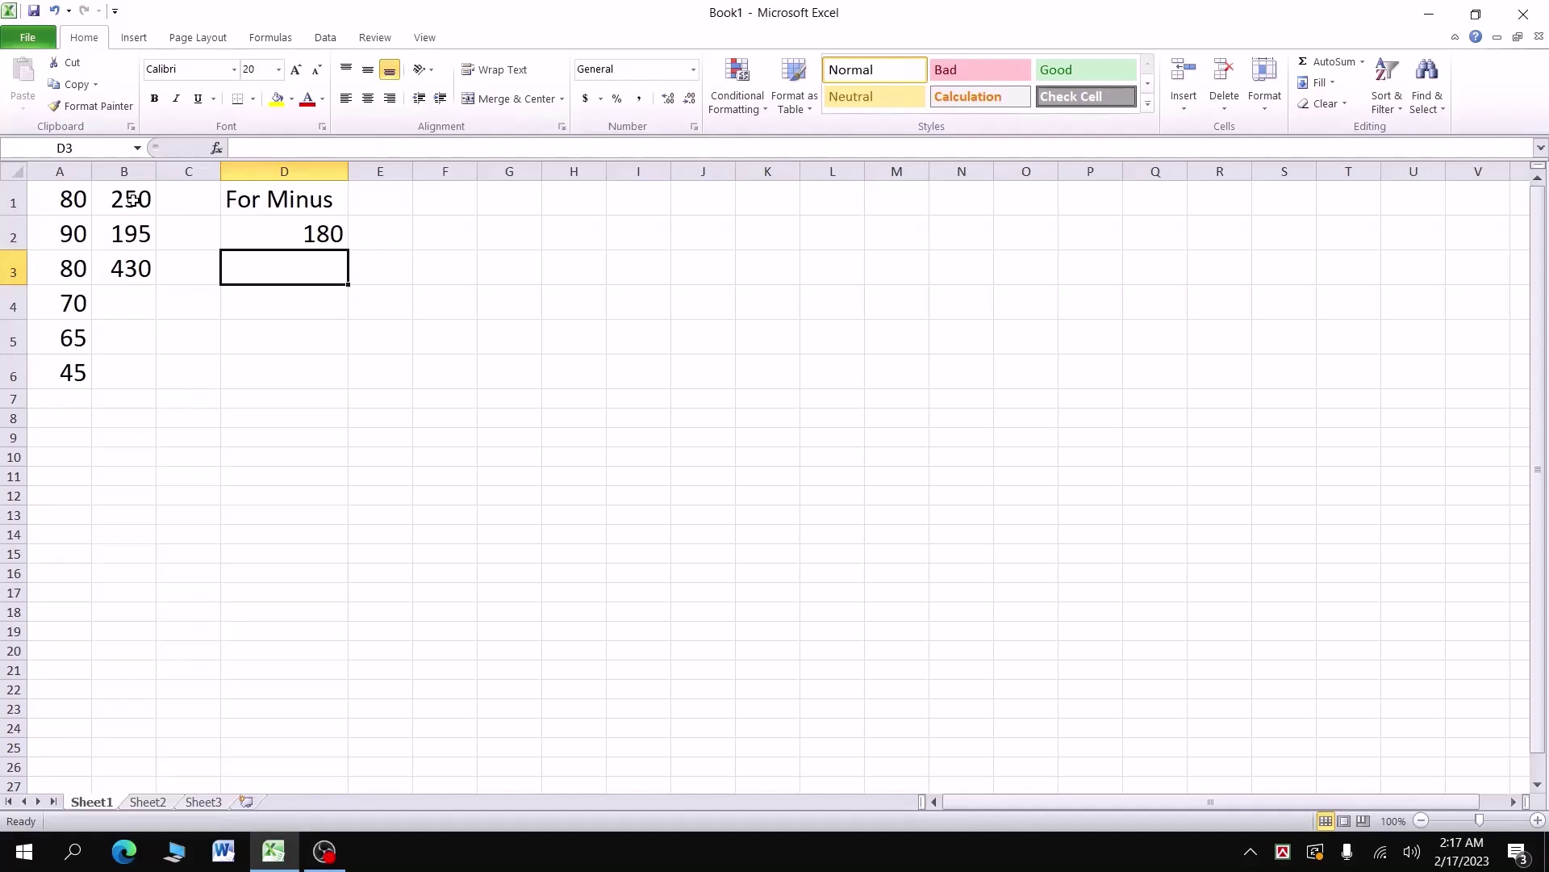
- Enter the heading Multiplication * in E1 and widen column E until the text fits
{"action": "key", "text": "Up"}
{"action": "key", "text": "Right"}
{"action": "key", "text": "Up"}
{"action": "left_click_drag", "start_coordinate": [413, 171], "coordinate": [474, 171]}
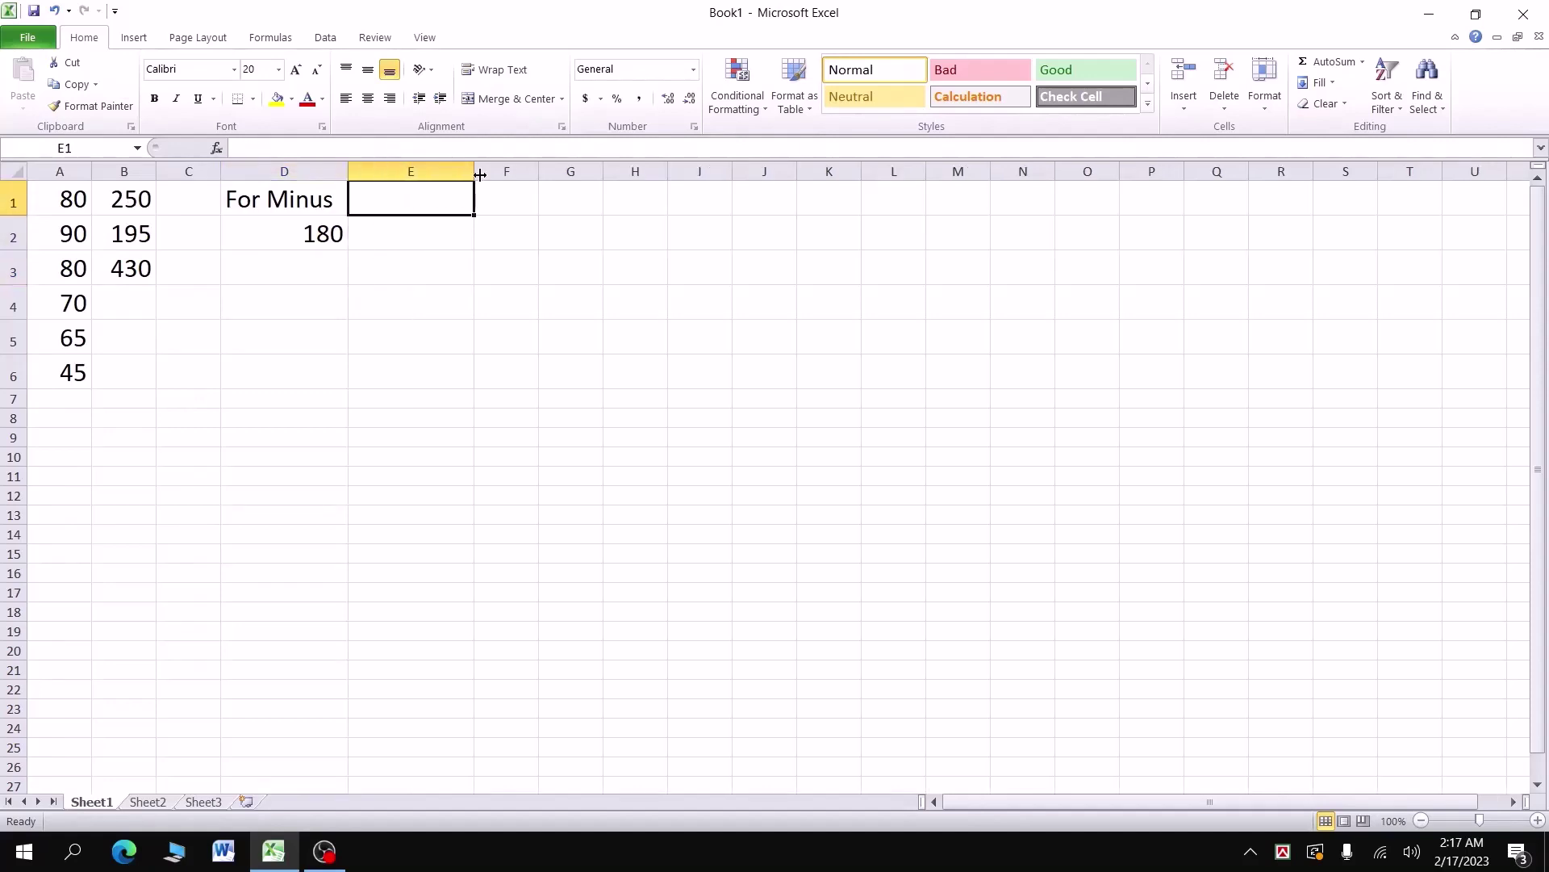
{"action": "type", "text": "Mult"}
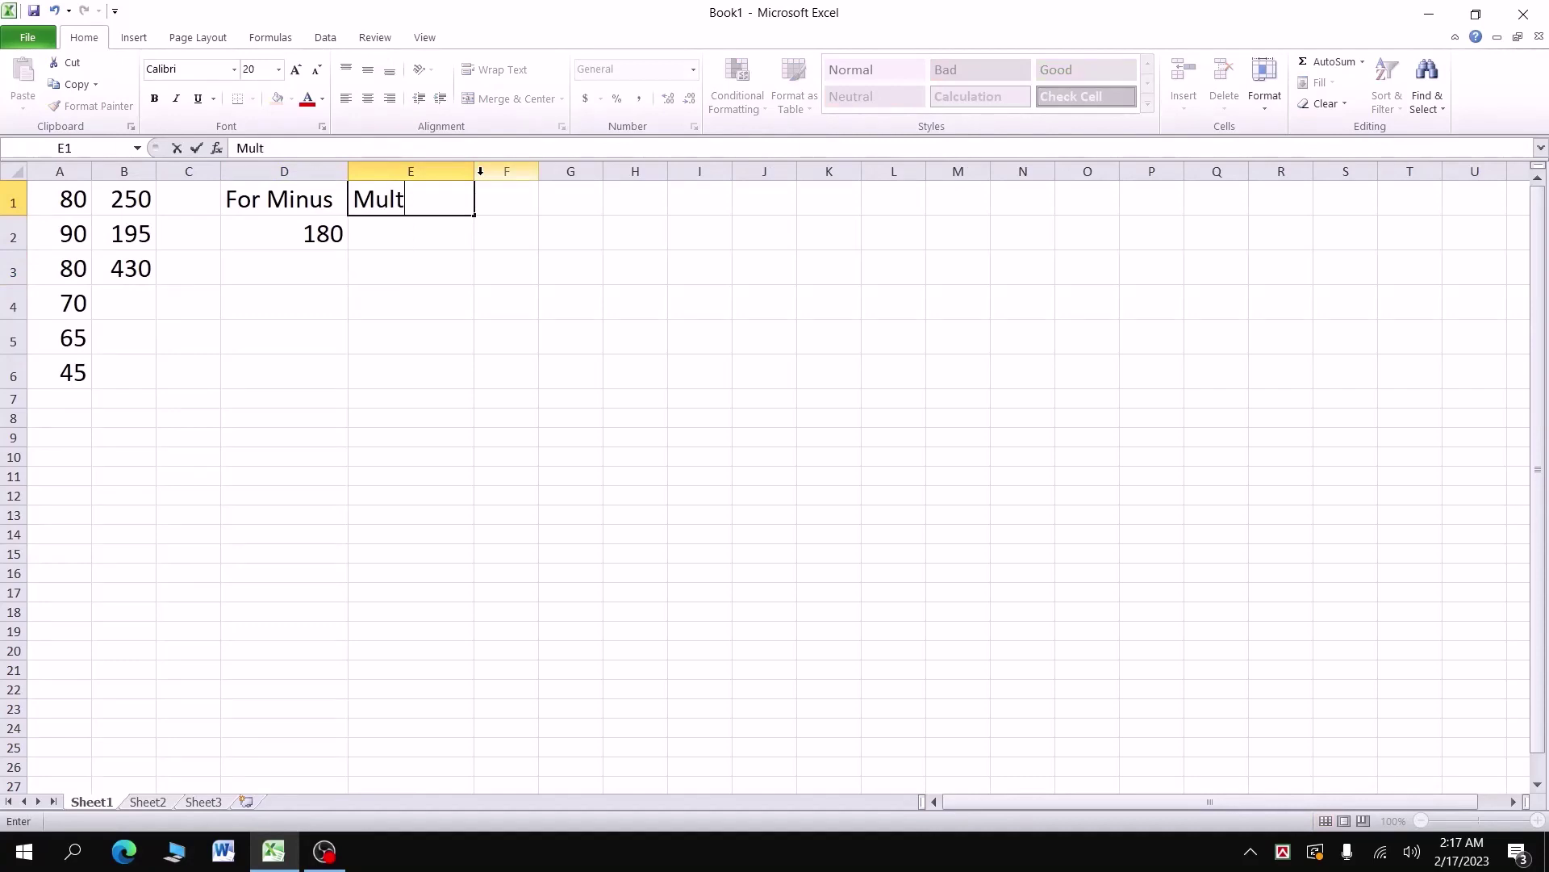
{"action": "type", "text": "iplicati"}
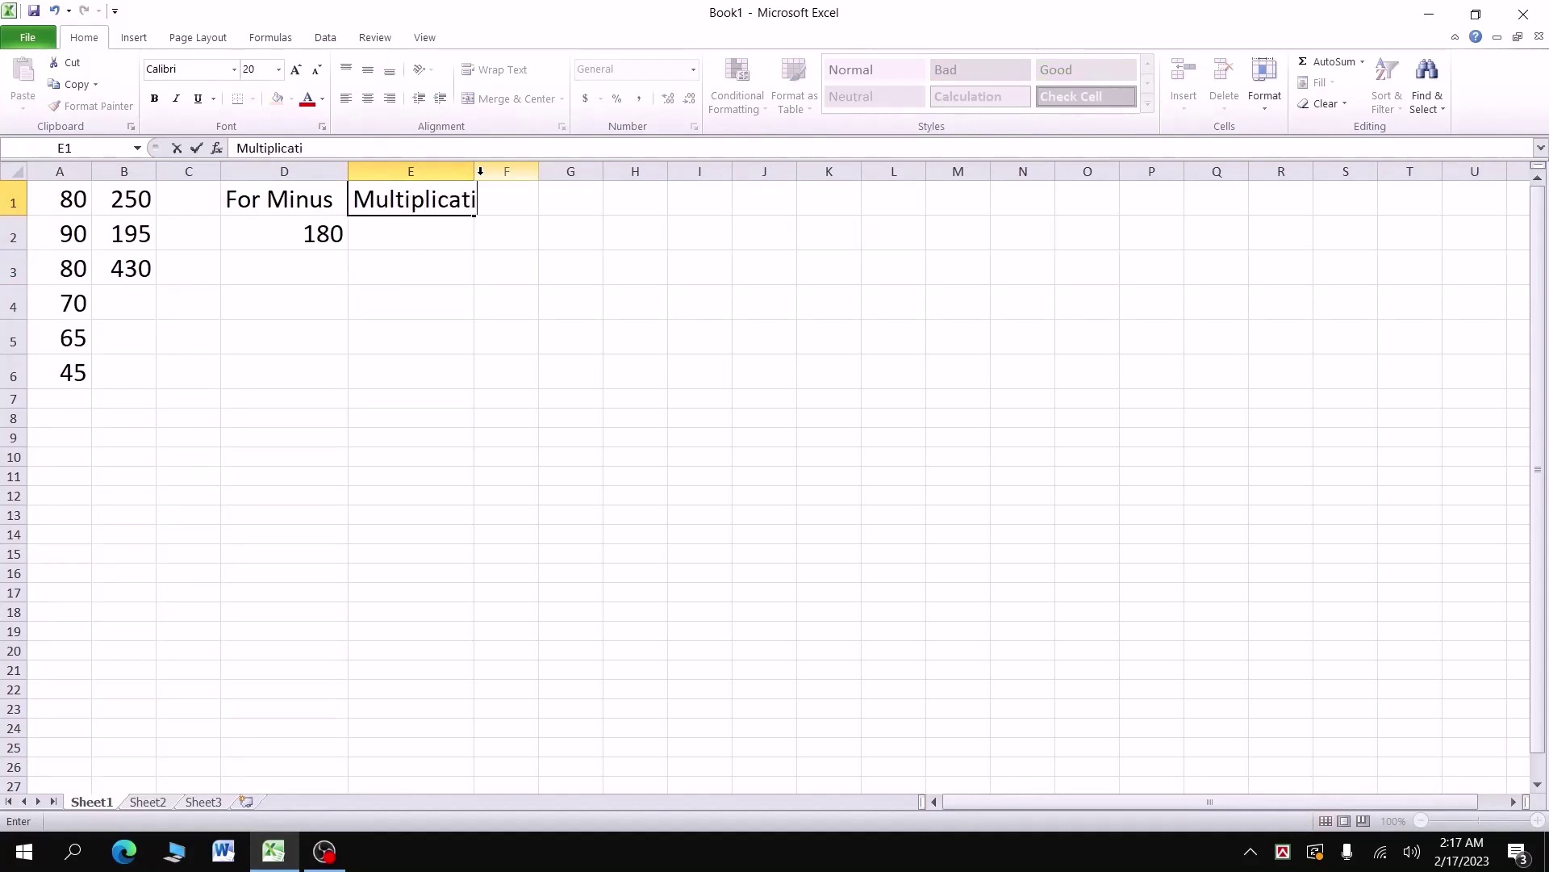
{"action": "type", "text": "on *"}
{"action": "key", "text": "Return"}
{"action": "left_click_drag", "start_coordinate": [474, 171], "coordinate": [542, 163]}
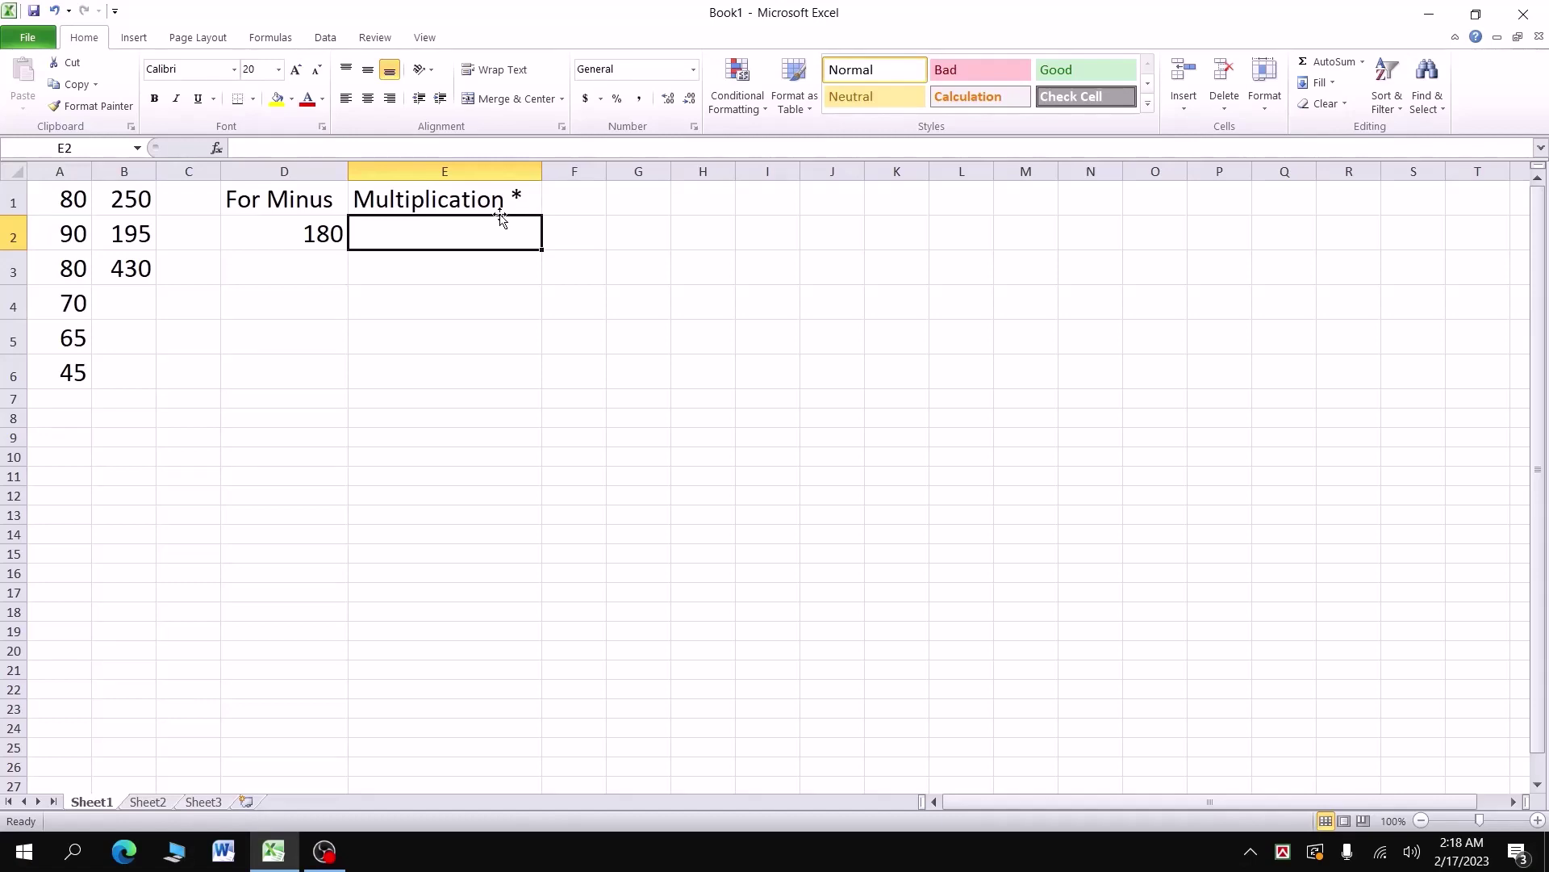
- Enter the multiplication formula =A1*A2 in cell E2, below the Multiplication * heading
{"action": "type", "text": "="}
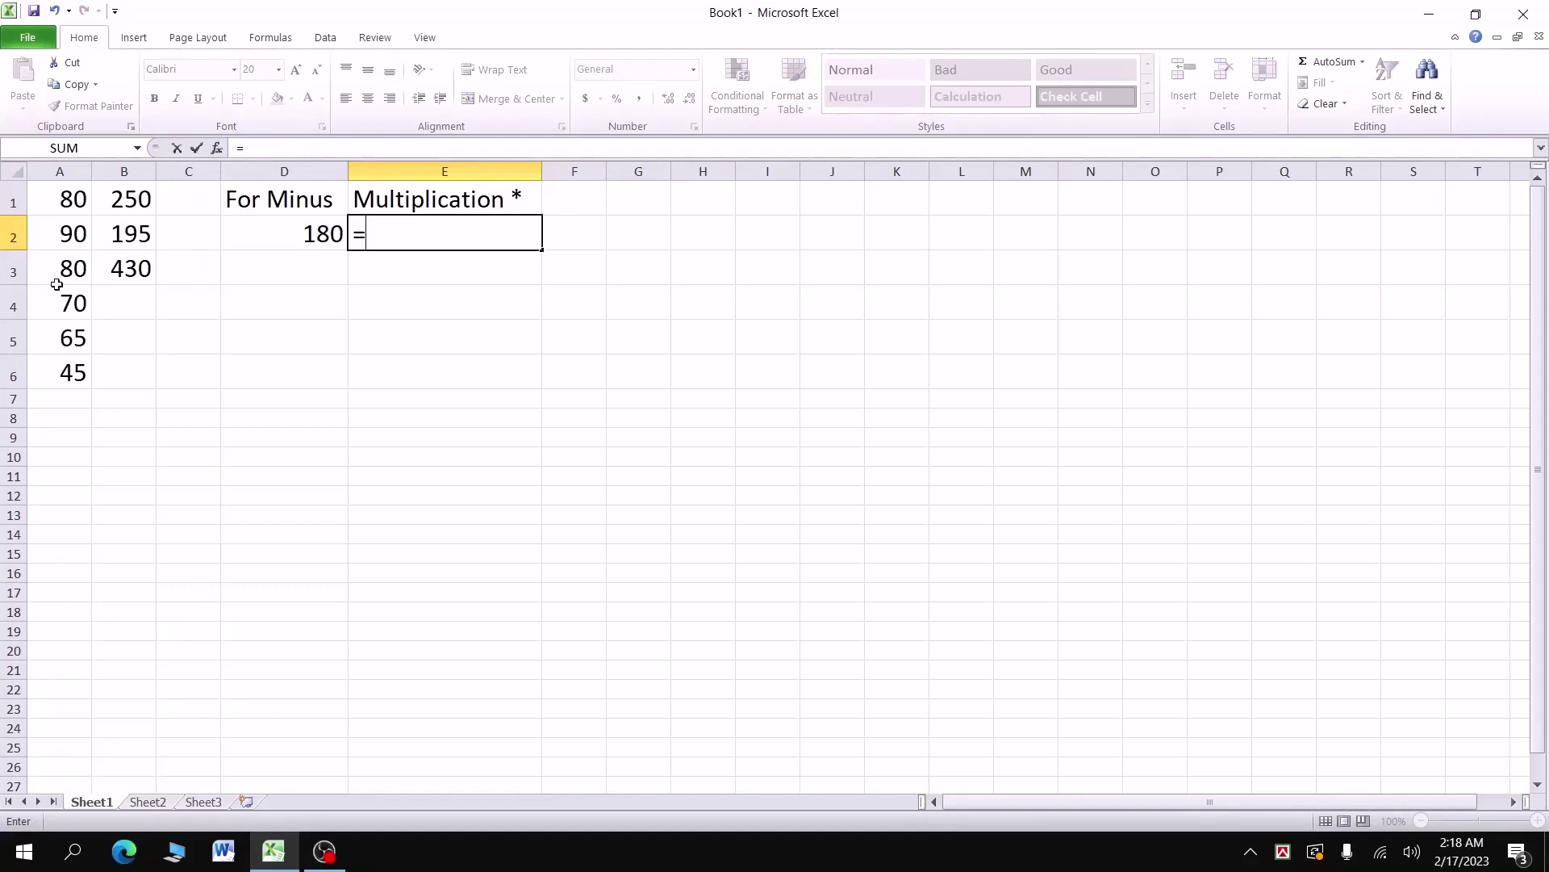
{"action": "left_click", "coordinate": [69, 201]}
{"action": "type", "text": "*"}
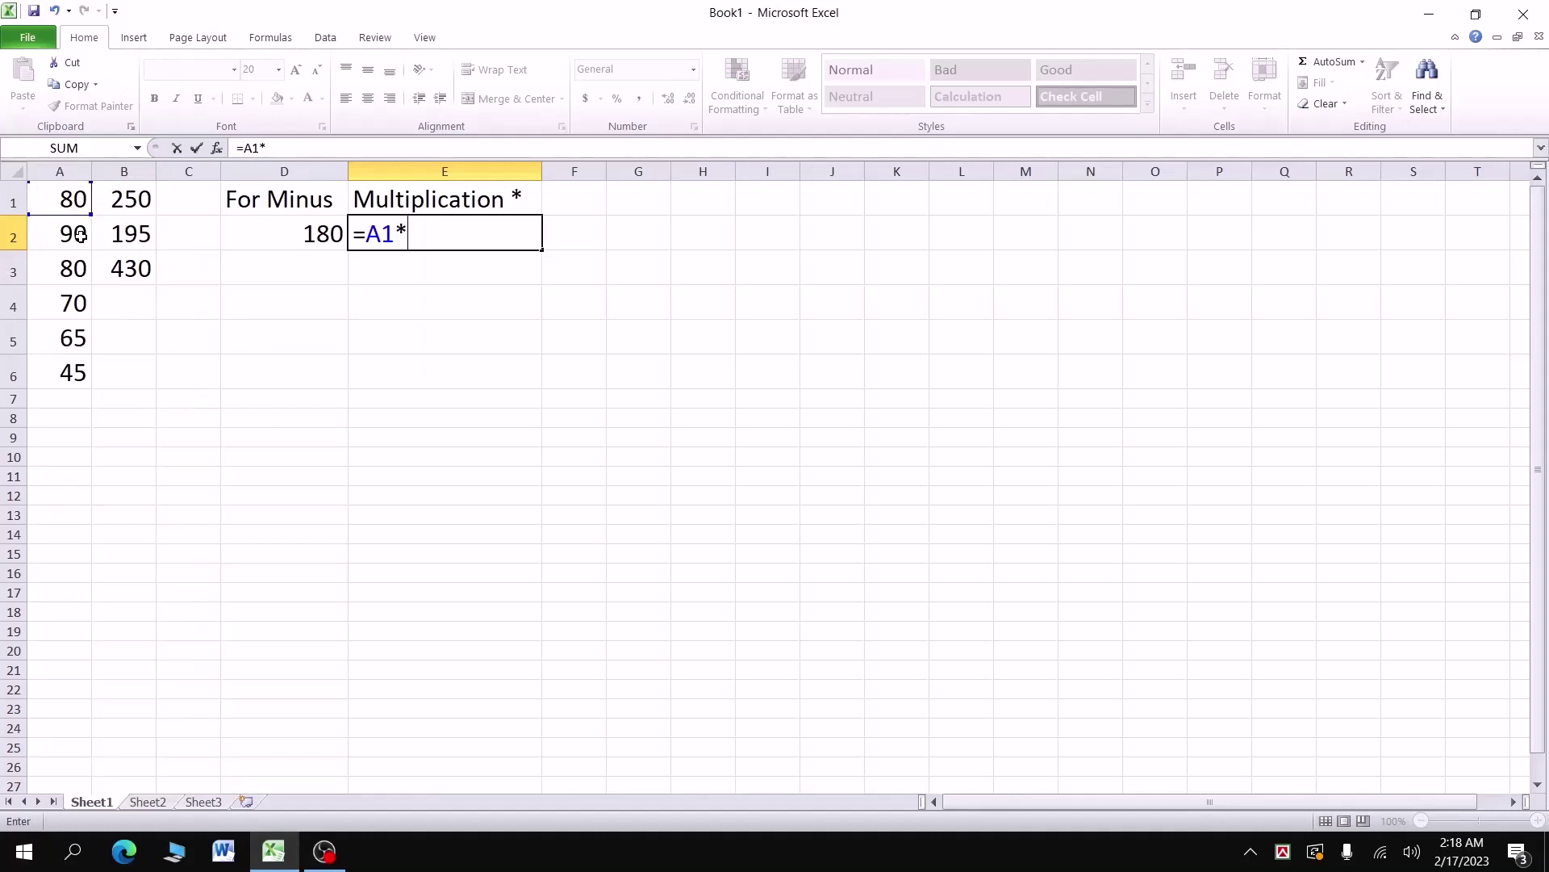
{"action": "left_click", "coordinate": [80, 235]}
{"action": "key", "text": "Return"}
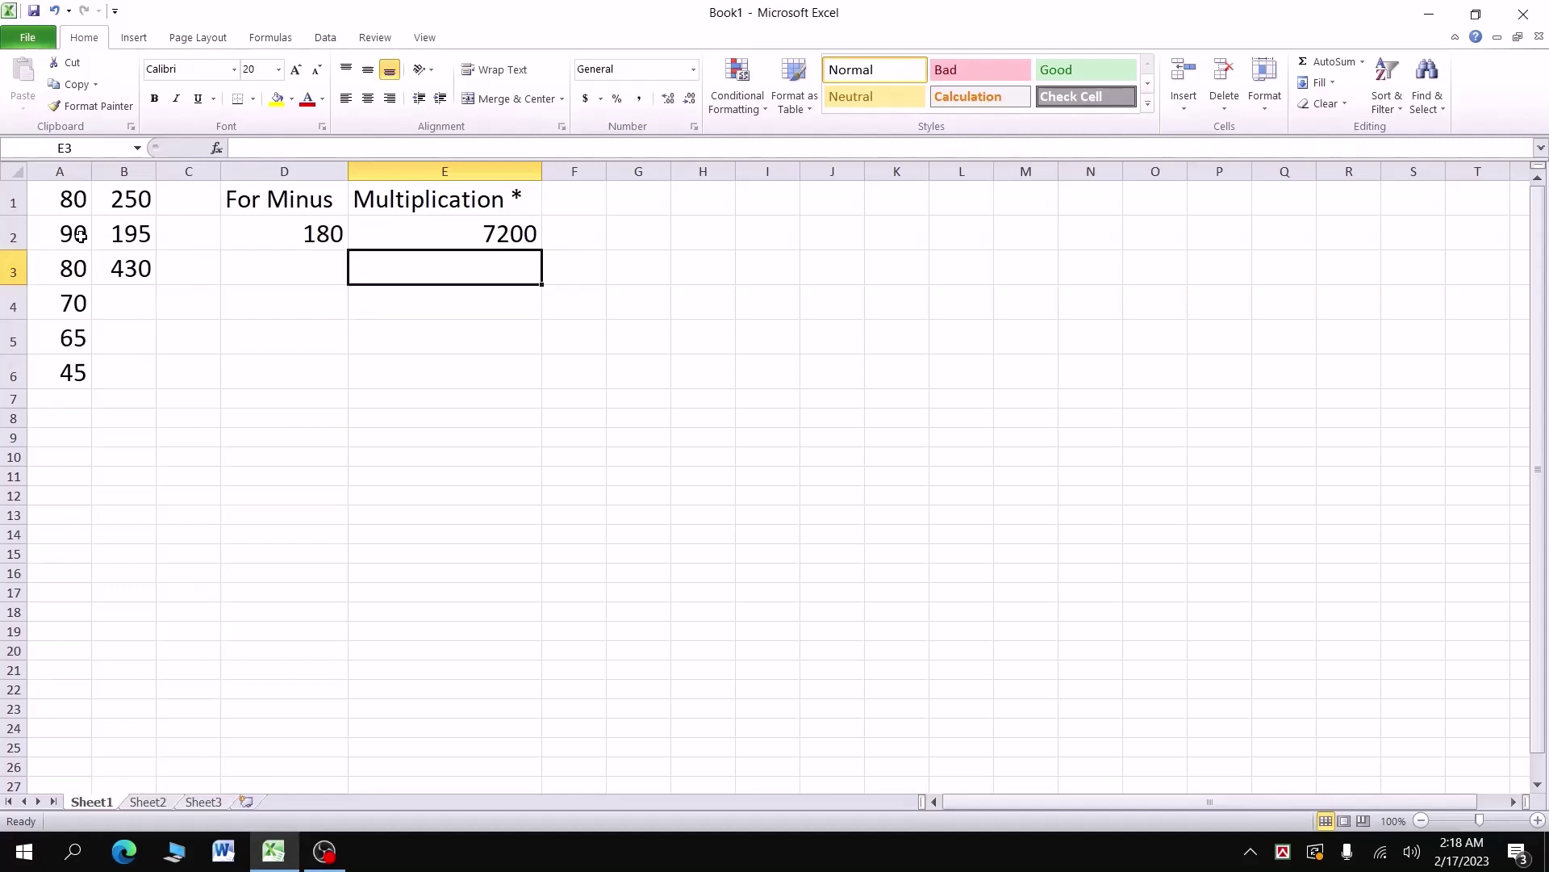
- Widen column G and enter the heading Division / in cell G1
{"action": "left_click", "coordinate": [596, 202]}
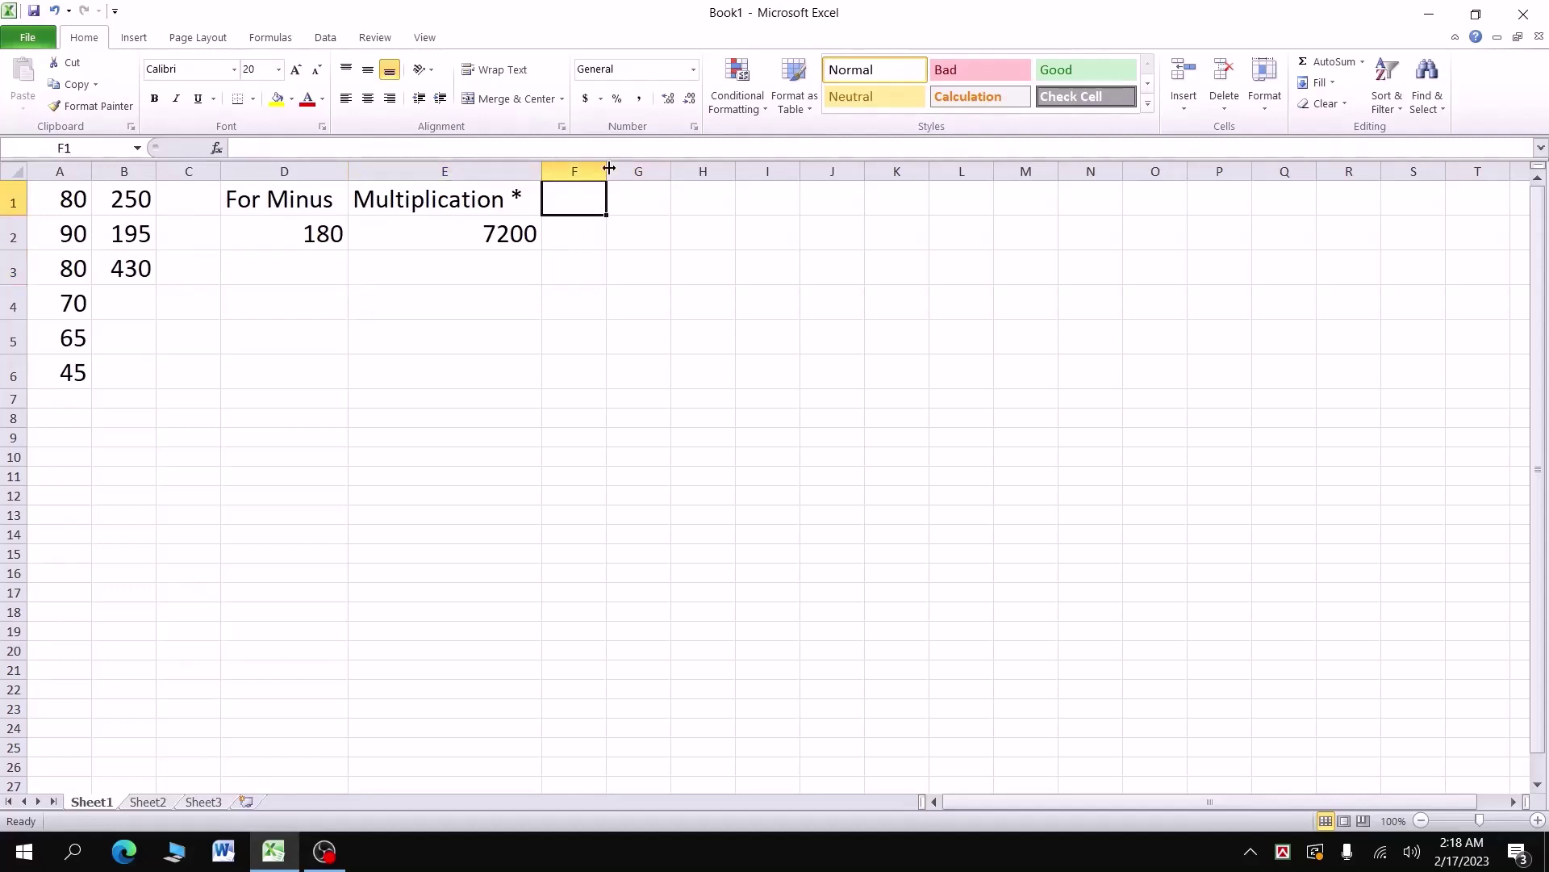
{"action": "left_click", "coordinate": [676, 198]}
{"action": "type", "text": "Div"}
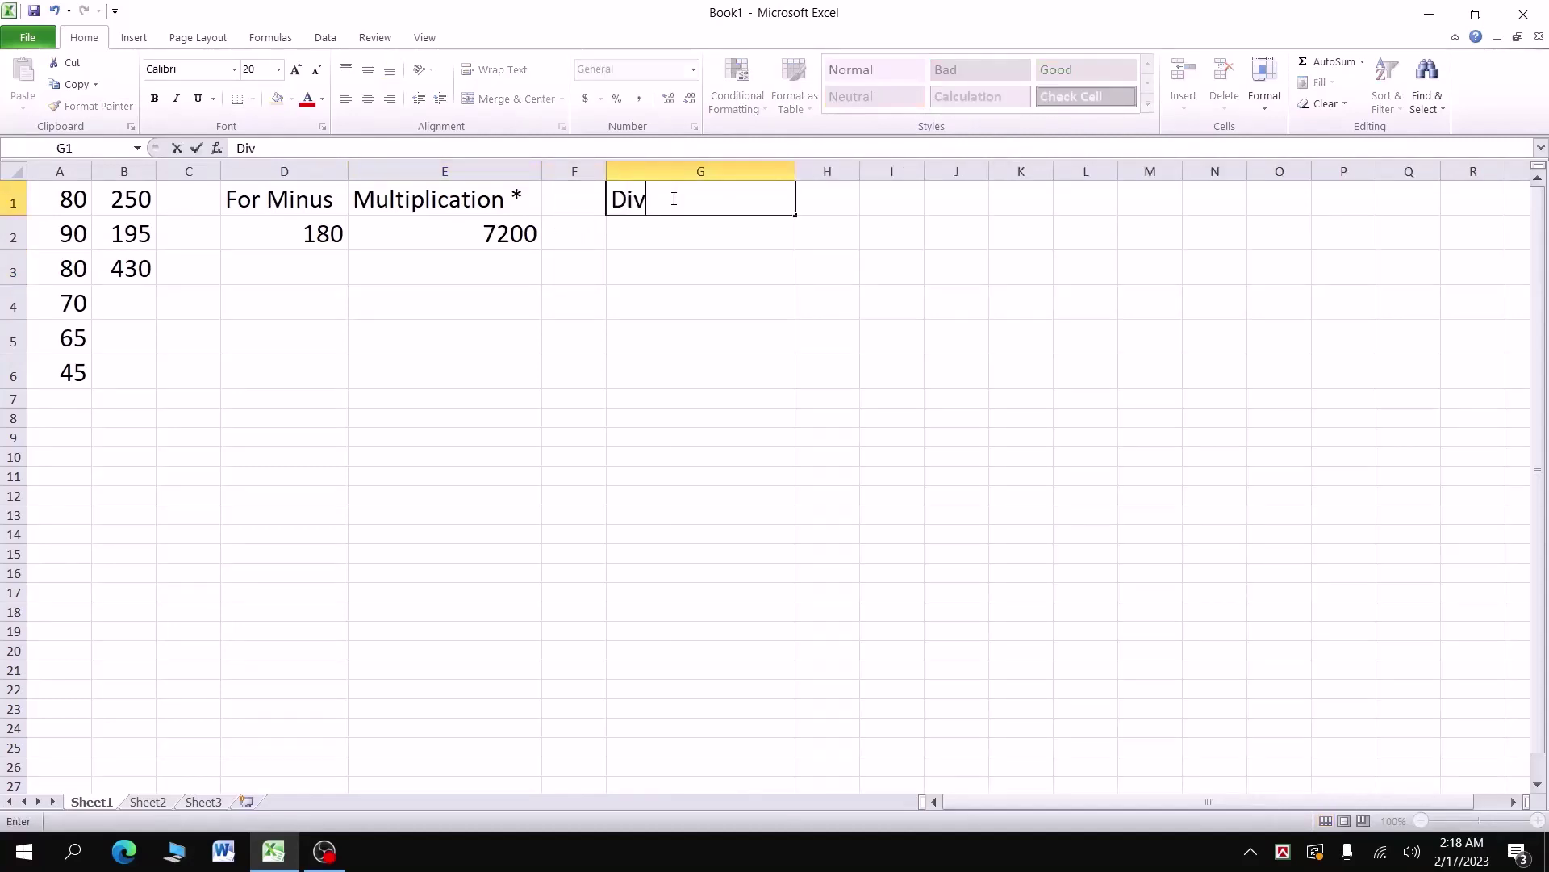
{"action": "type", "text": "ision"}
{"action": "left_click", "coordinate": [680, 231]}
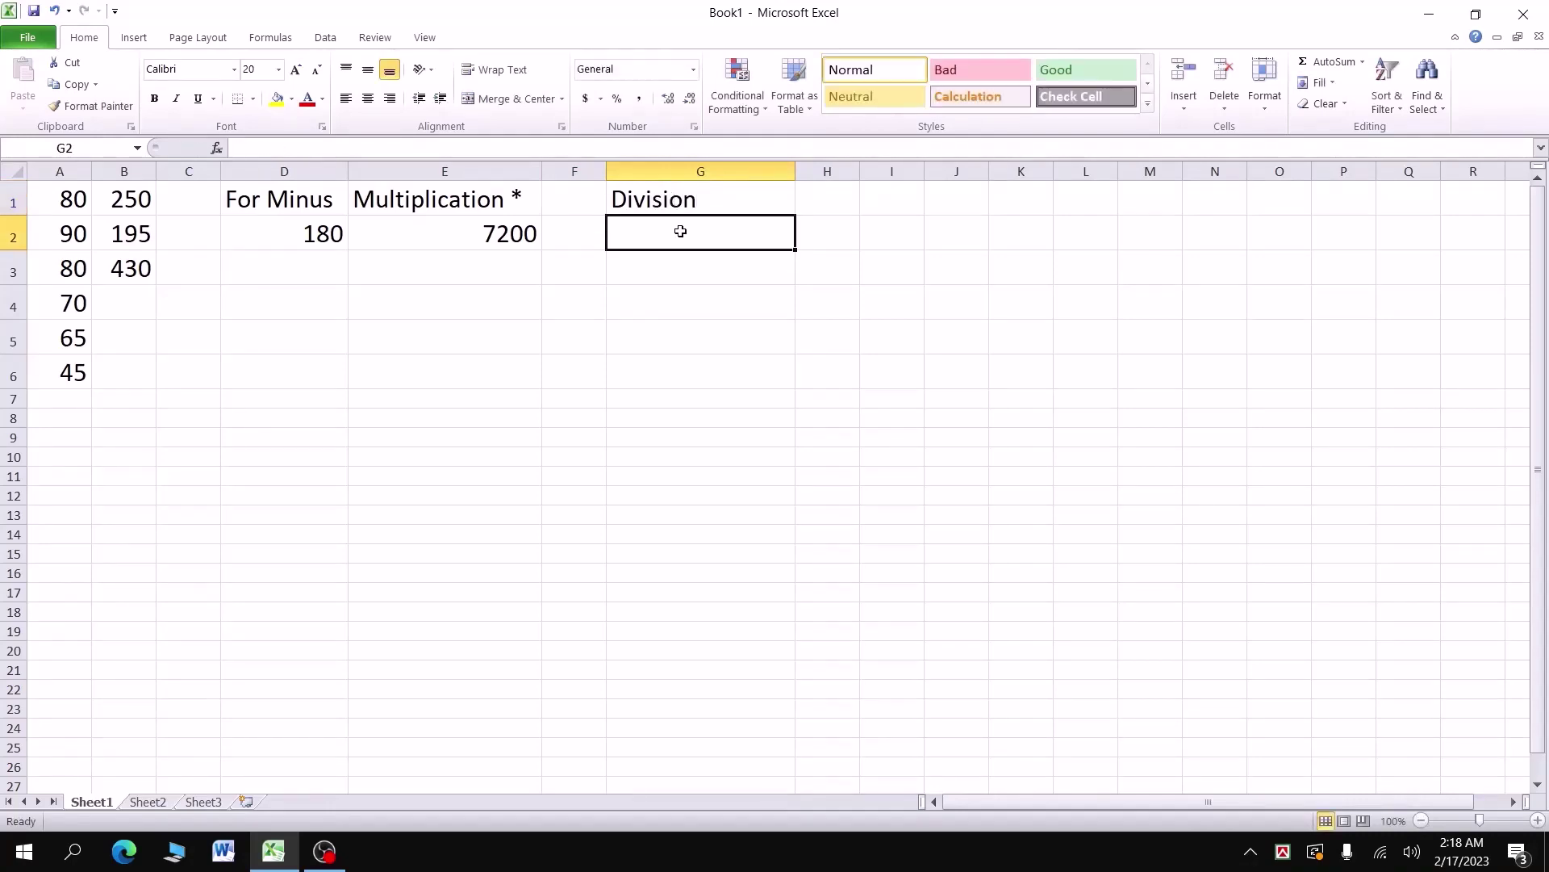
{"action": "double_click", "coordinate": [735, 196]}
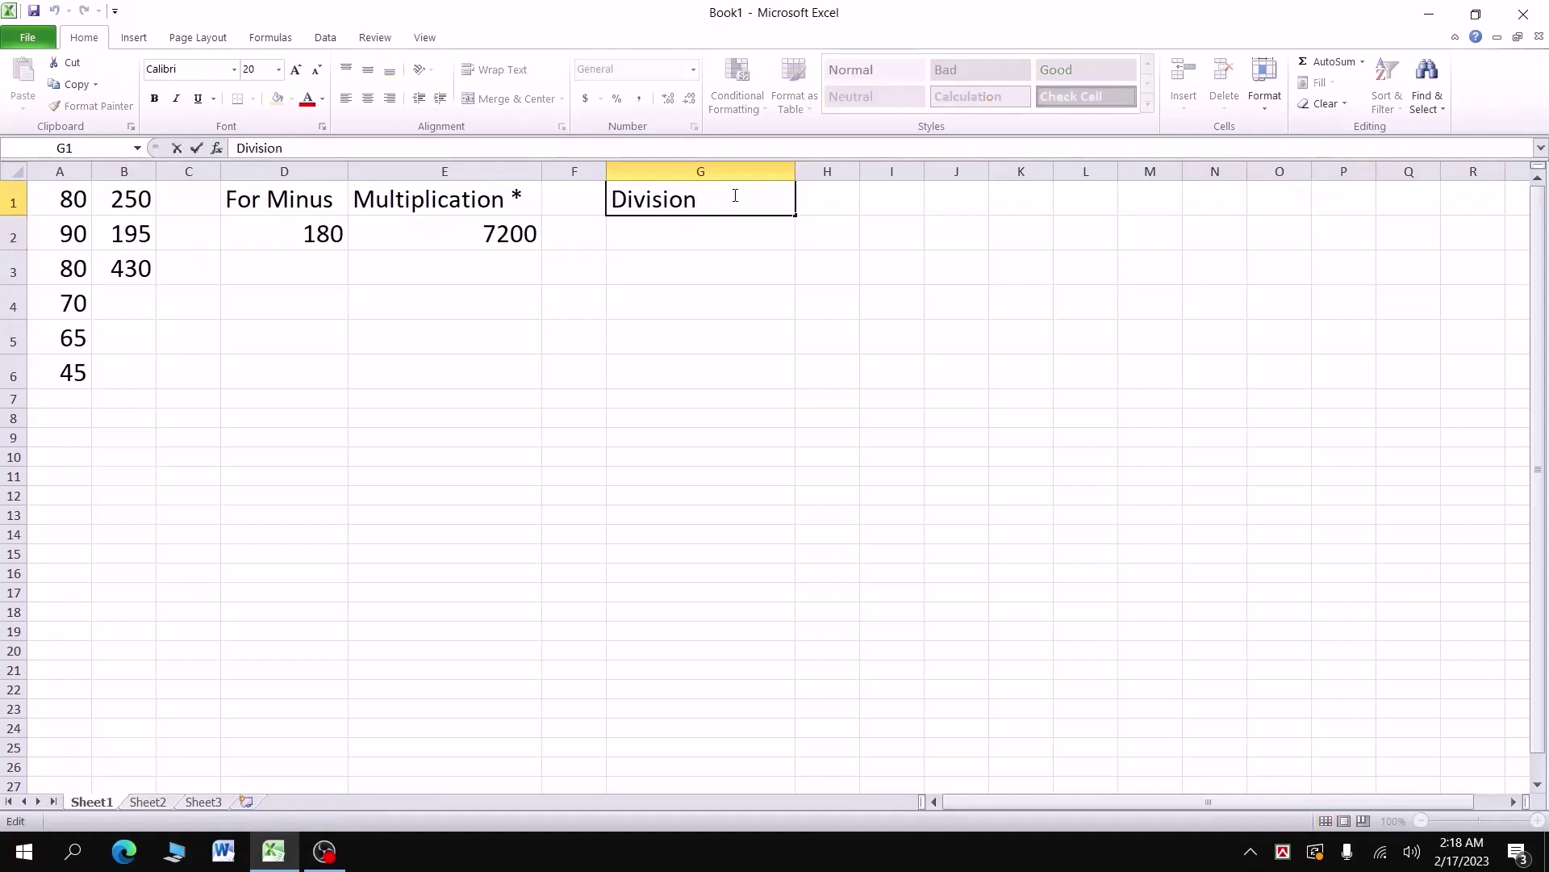
{"action": "type", "text": "/"}
{"action": "left_click", "coordinate": [731, 228]}
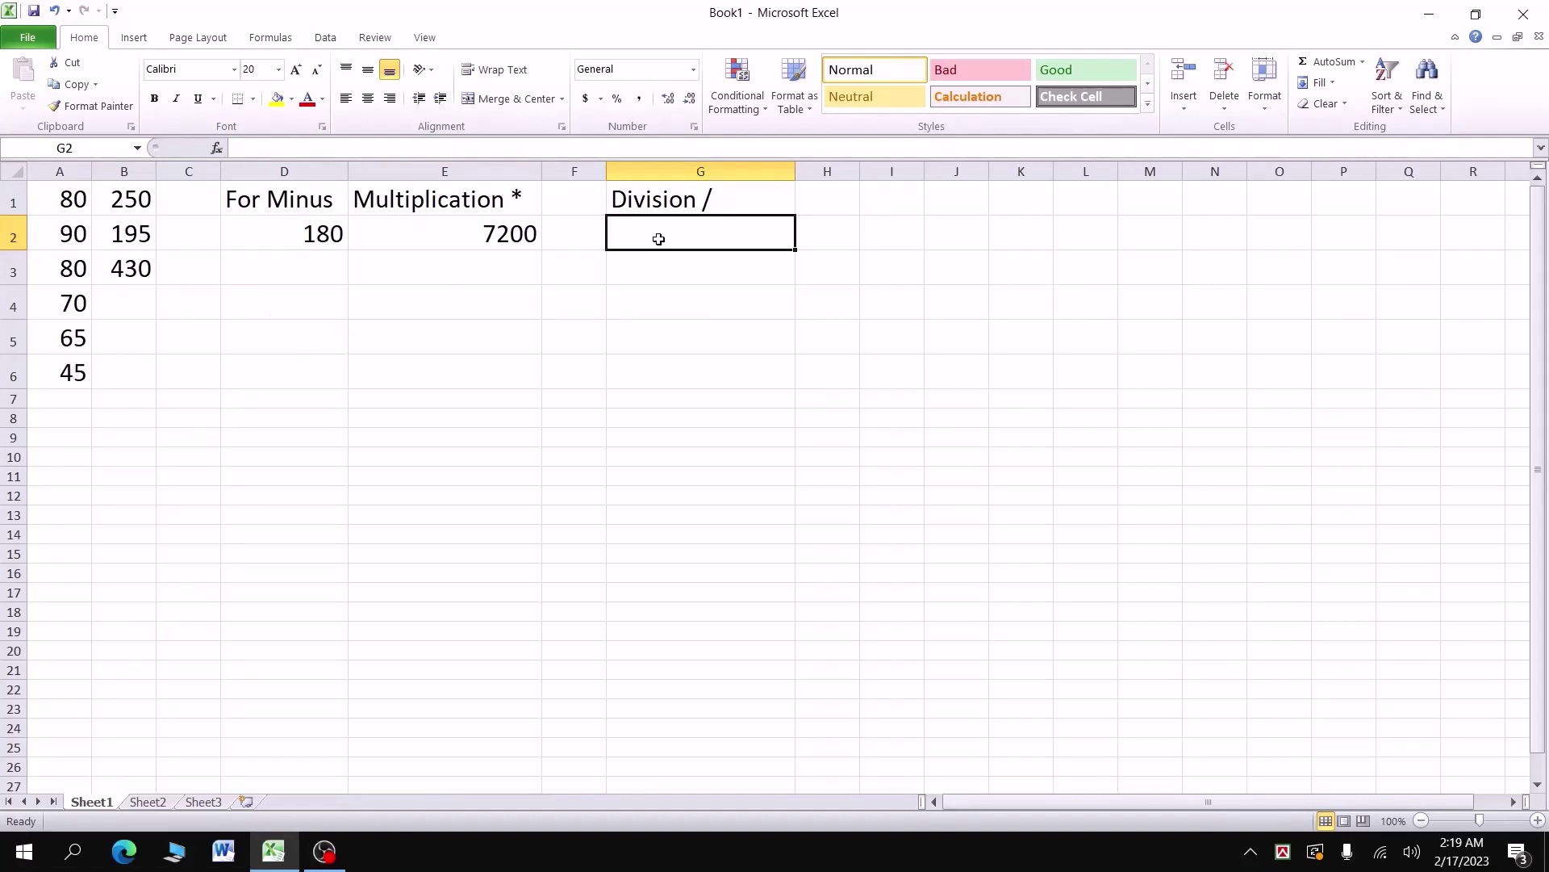
- Enter the division formula =A2/A6 in cell G2, below the Division / heading
{"action": "type", "text": "="}
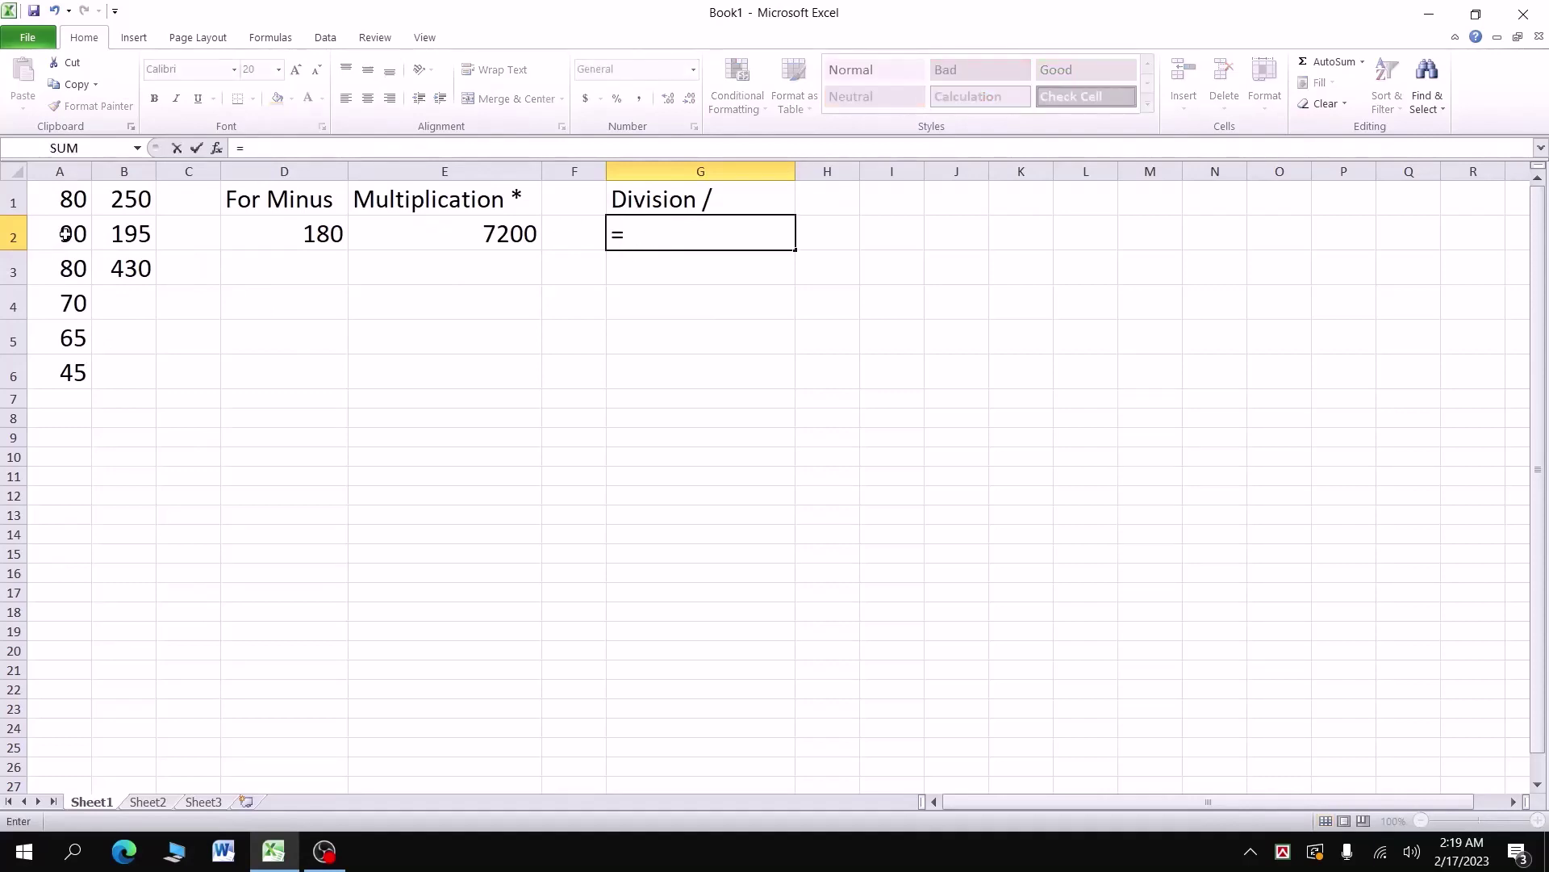
{"action": "left_click", "coordinate": [65, 234]}
{"action": "type", "text": "/"}
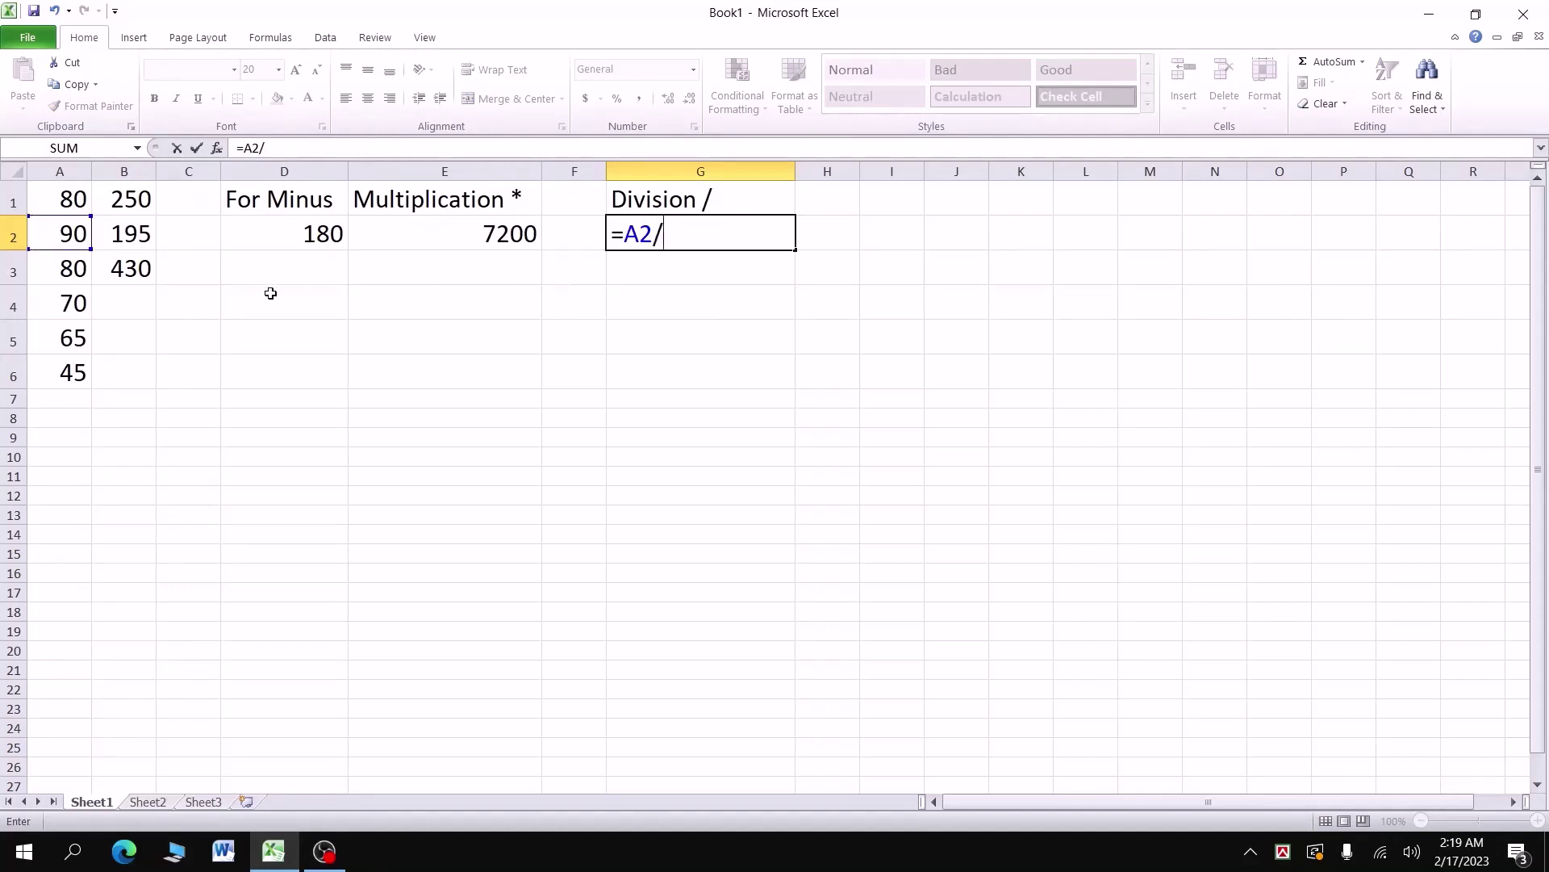
{"action": "left_click", "coordinate": [70, 378]}
{"action": "key", "text": "Return"}
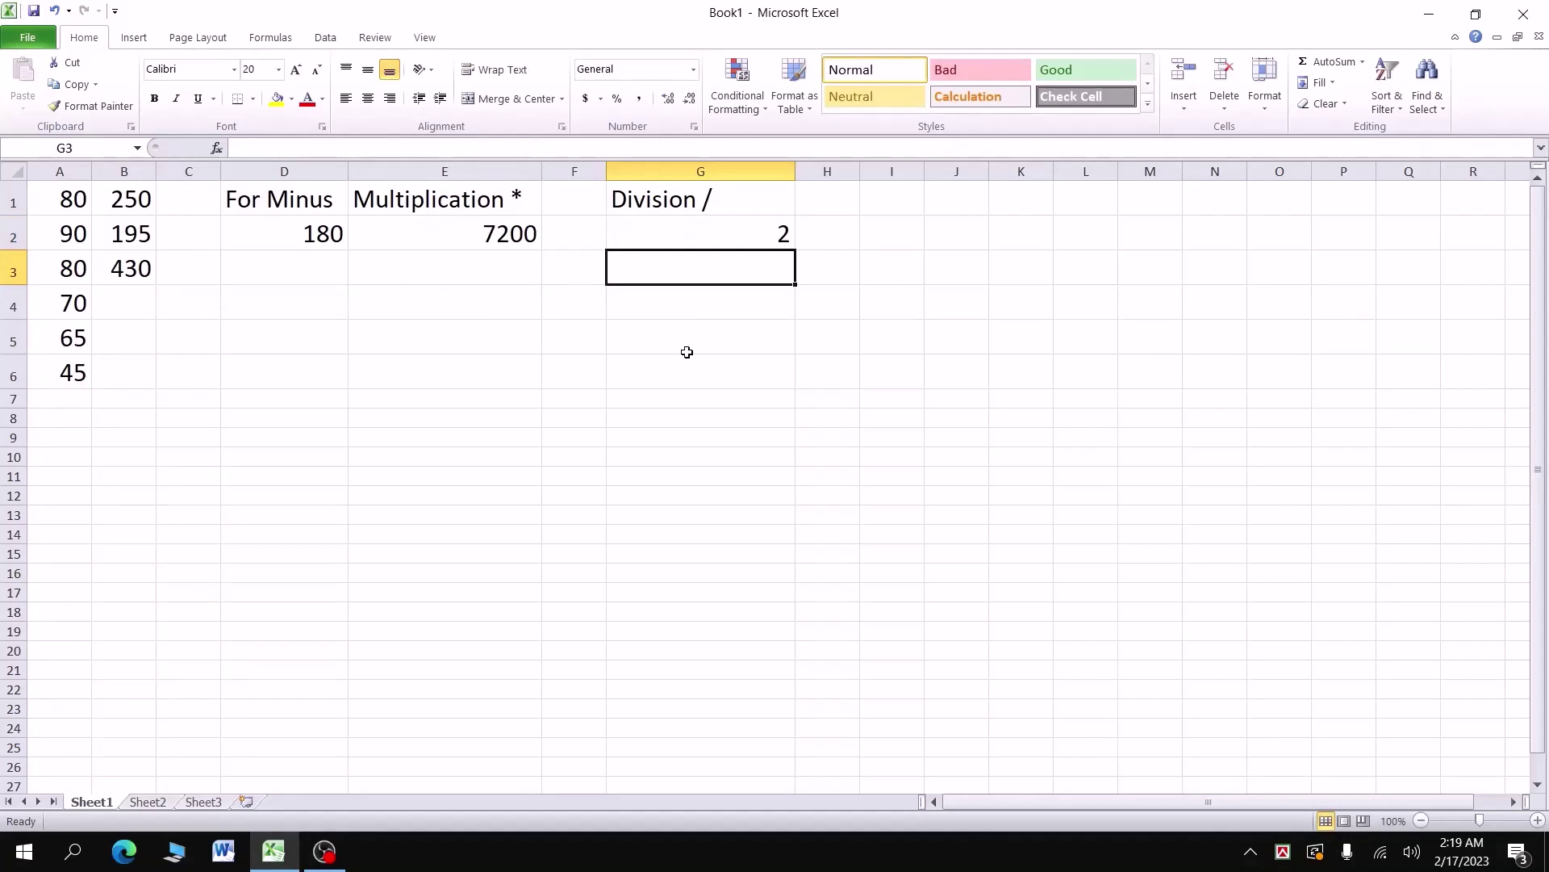